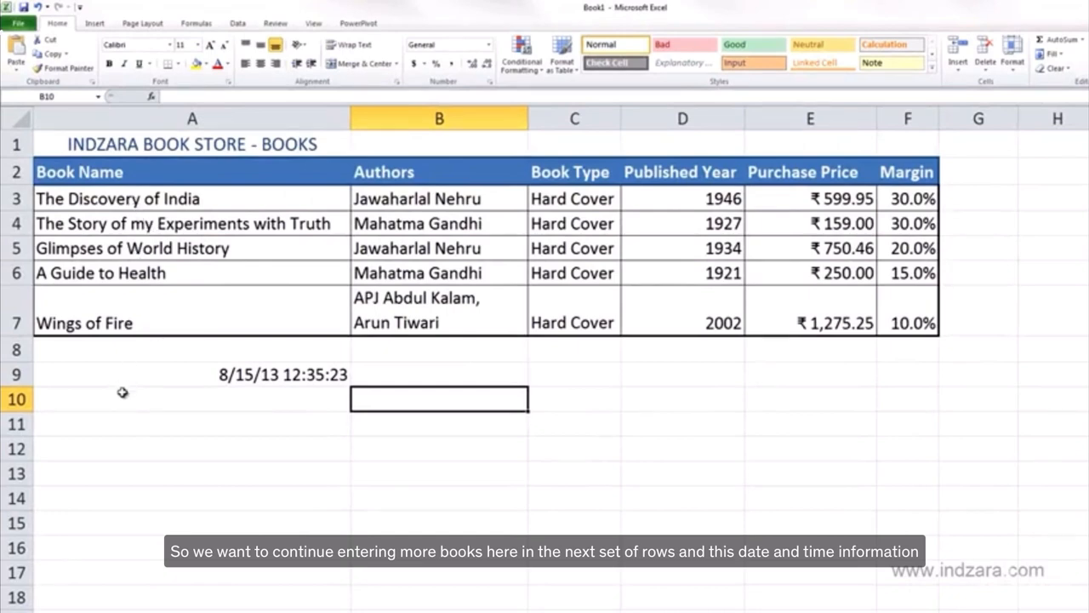
# Cut the date and time from cell A9, paste it into G1, and auto-fit the width of column G.
pyautogui.click(197, 378)
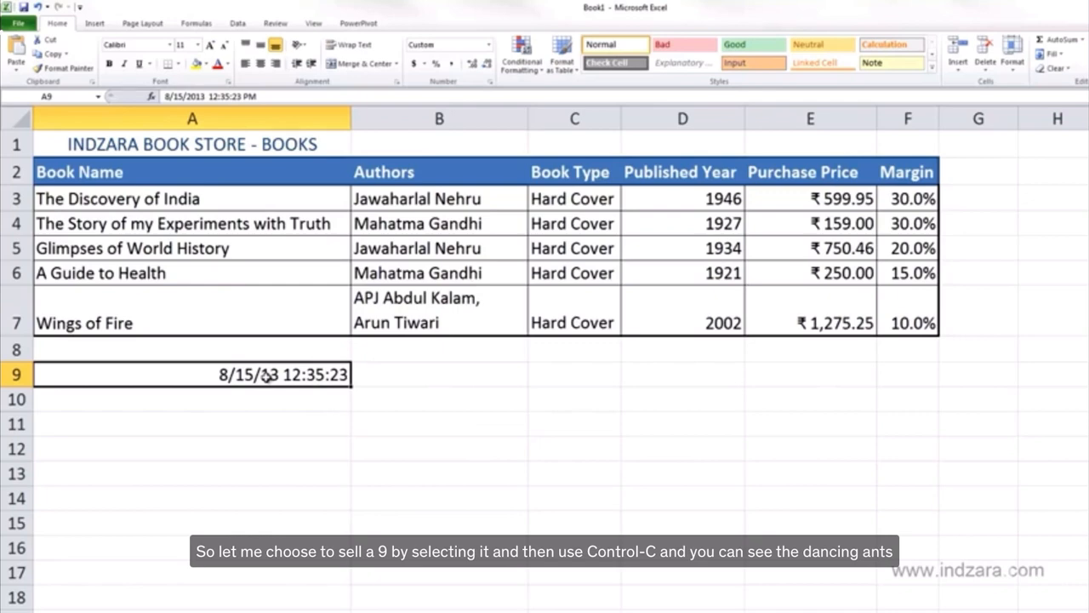
pyautogui.hotkey('ctrl', 'c')
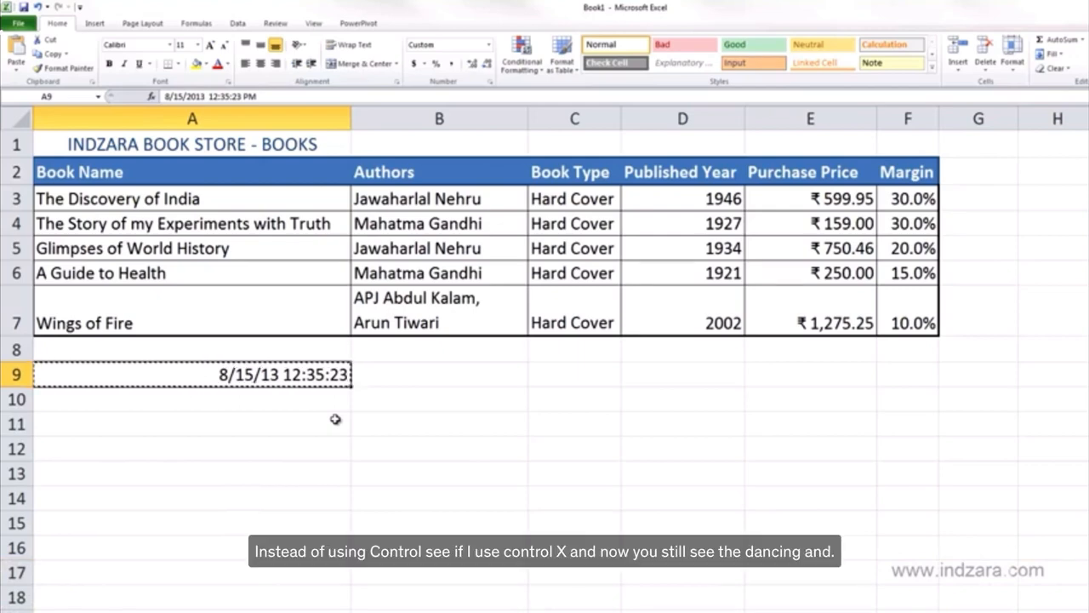
pyautogui.hotkey('ctrl', 'x')
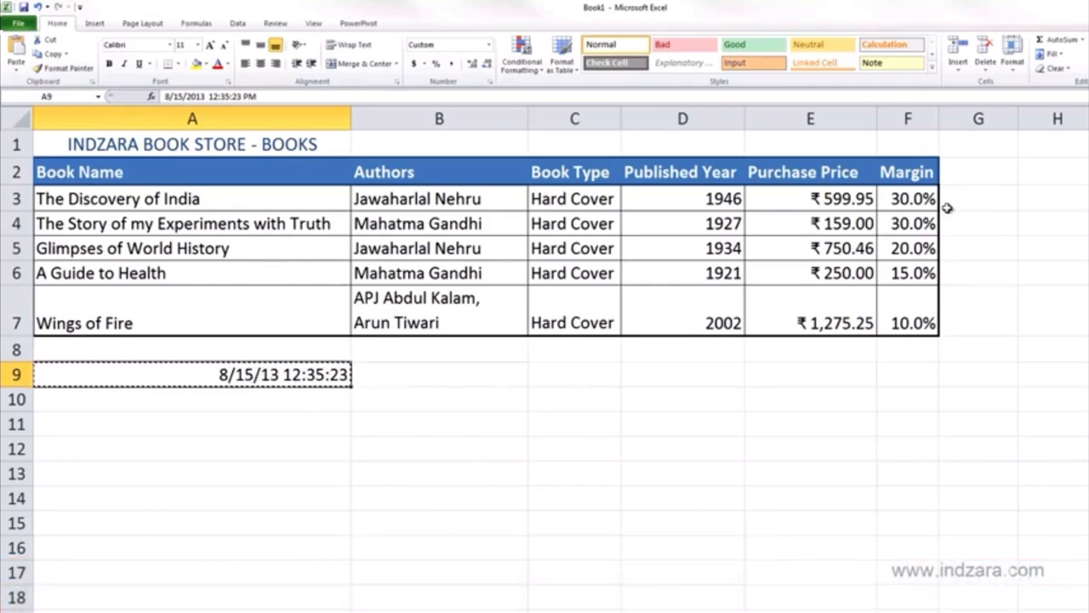
pyautogui.click(976, 146)
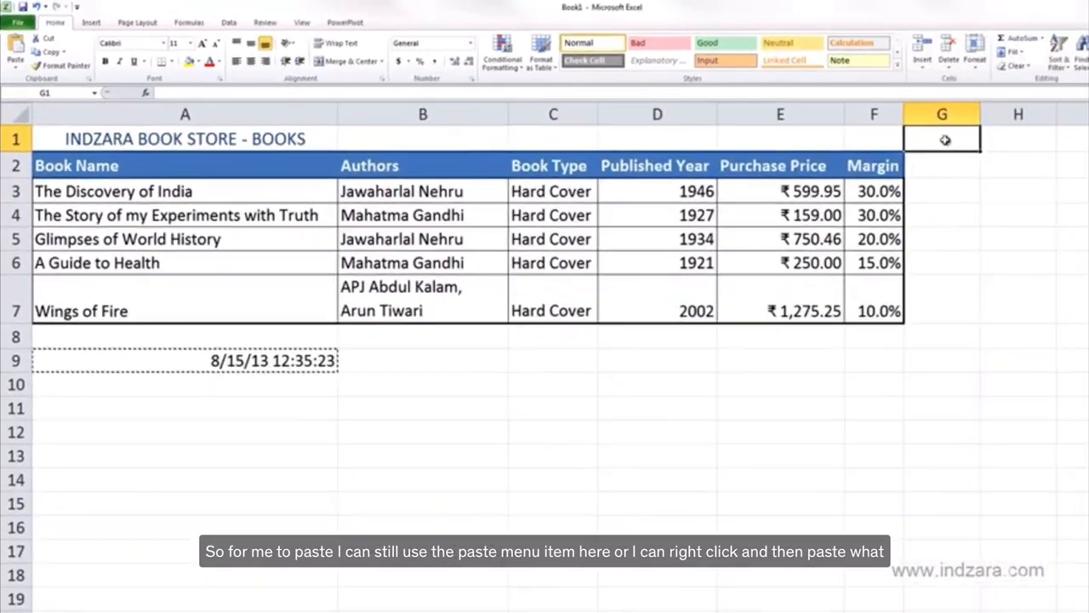
pyautogui.rightClick(957, 138)
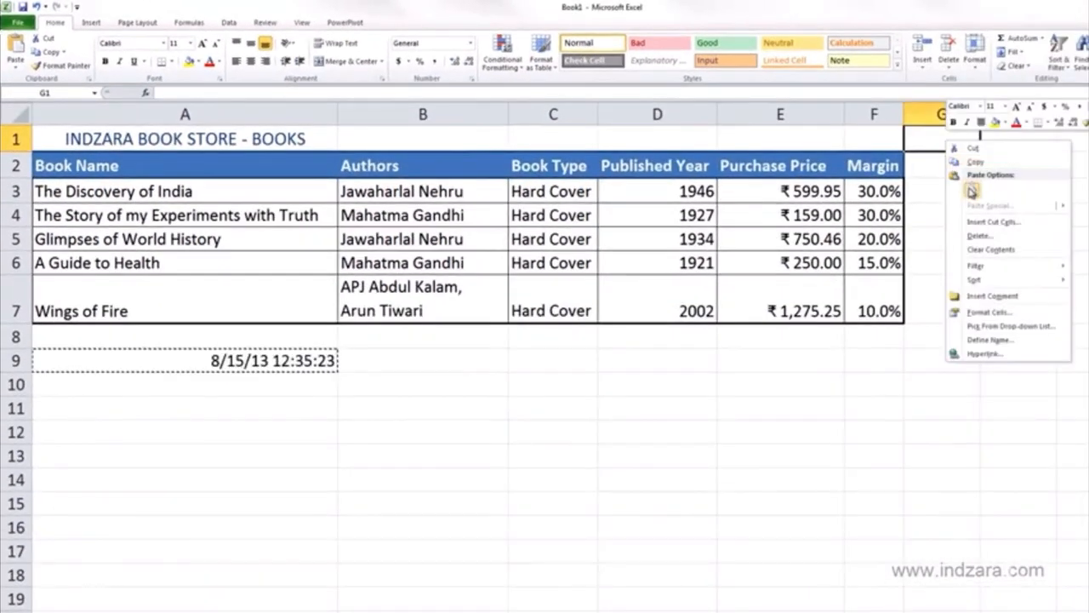
pyautogui.click(971, 191)
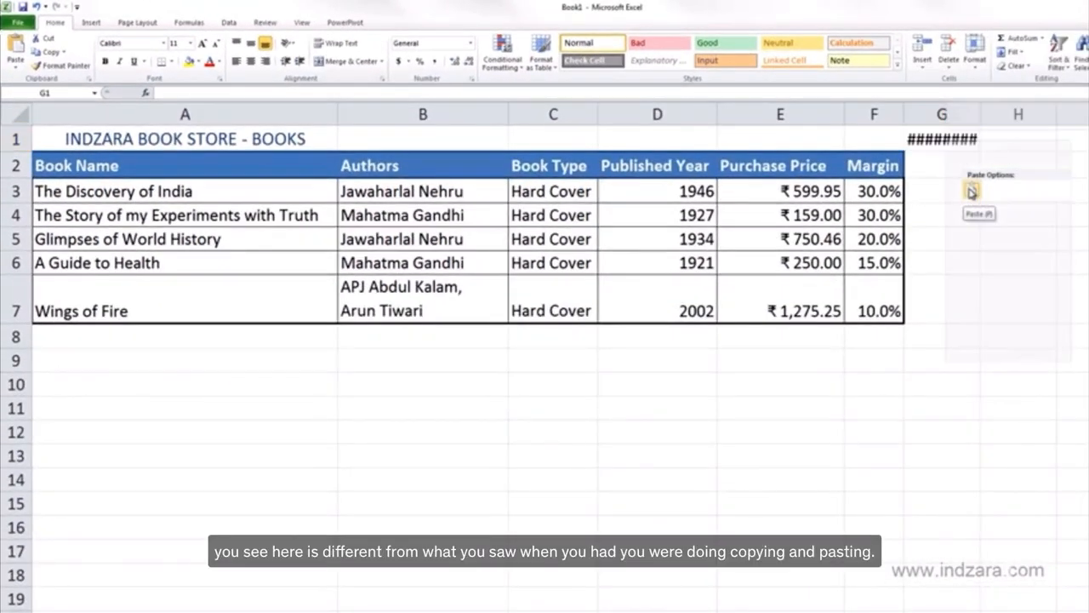
pyautogui.hotkey('ctrl', 'z')
pyautogui.rightClick(940, 148)
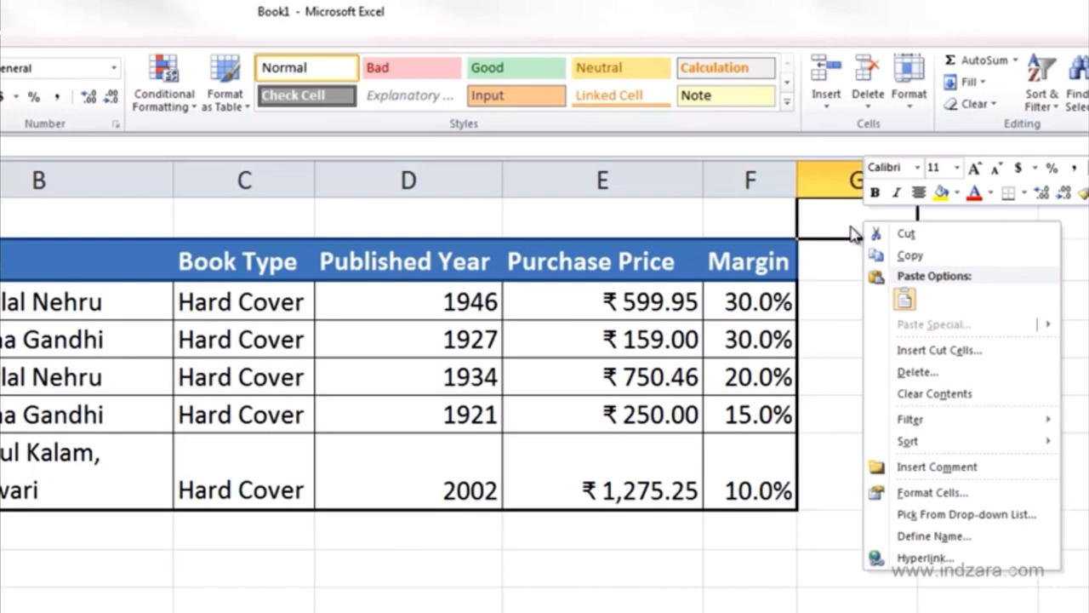
pyautogui.click(903, 298)
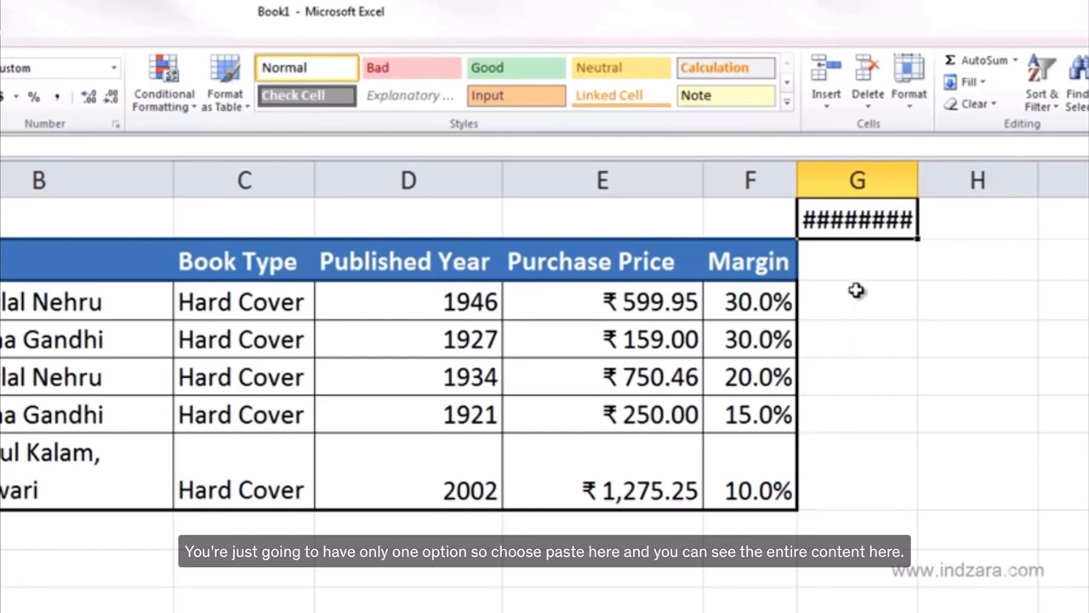
pyautogui.doubleClick(922, 186)
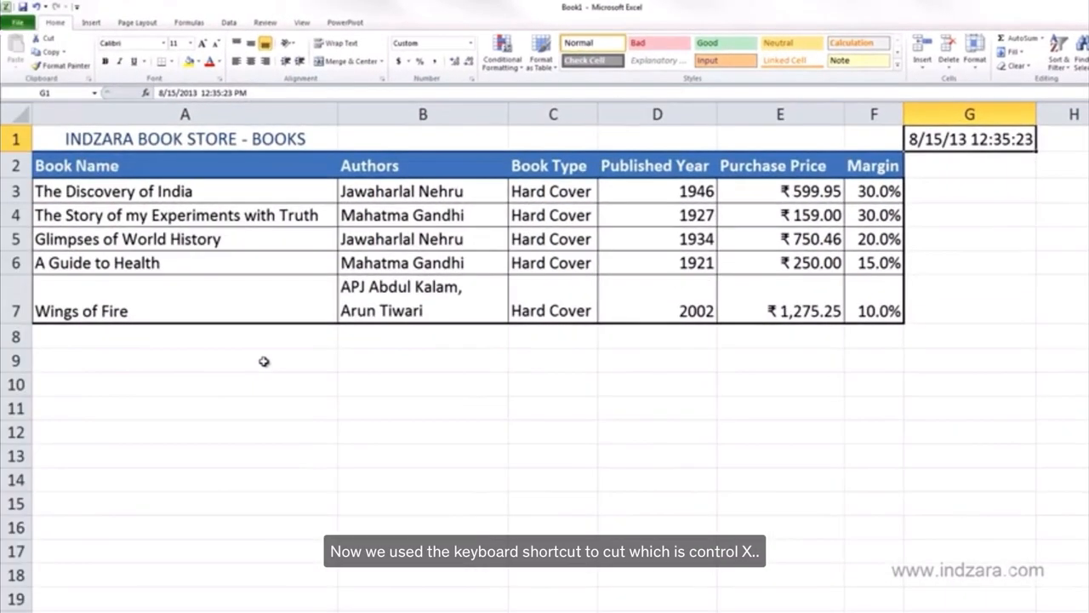
pyautogui.click(264, 362)
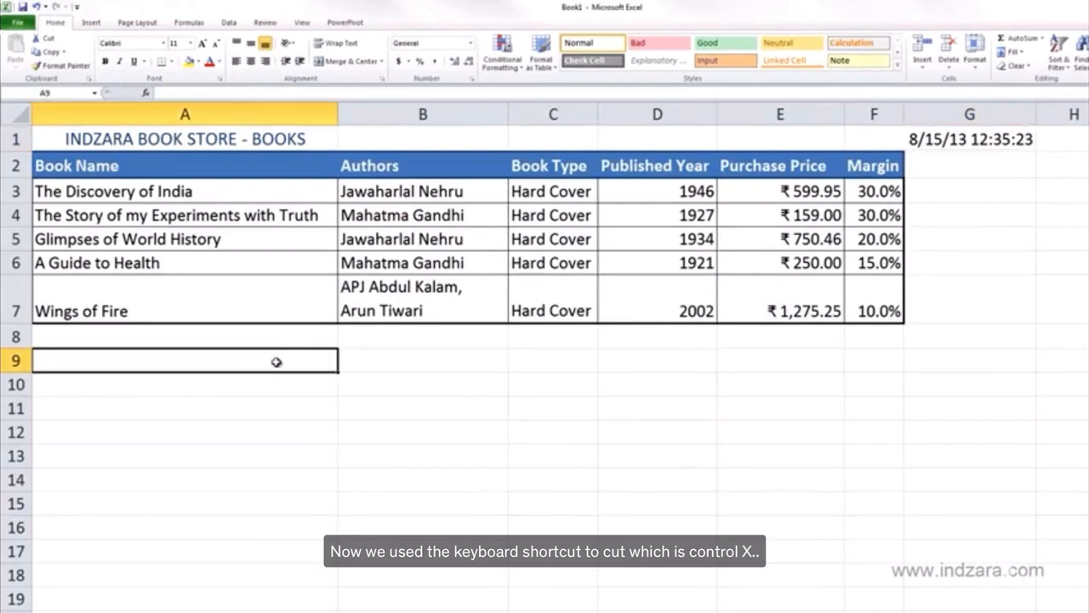
pyautogui.click(953, 140)
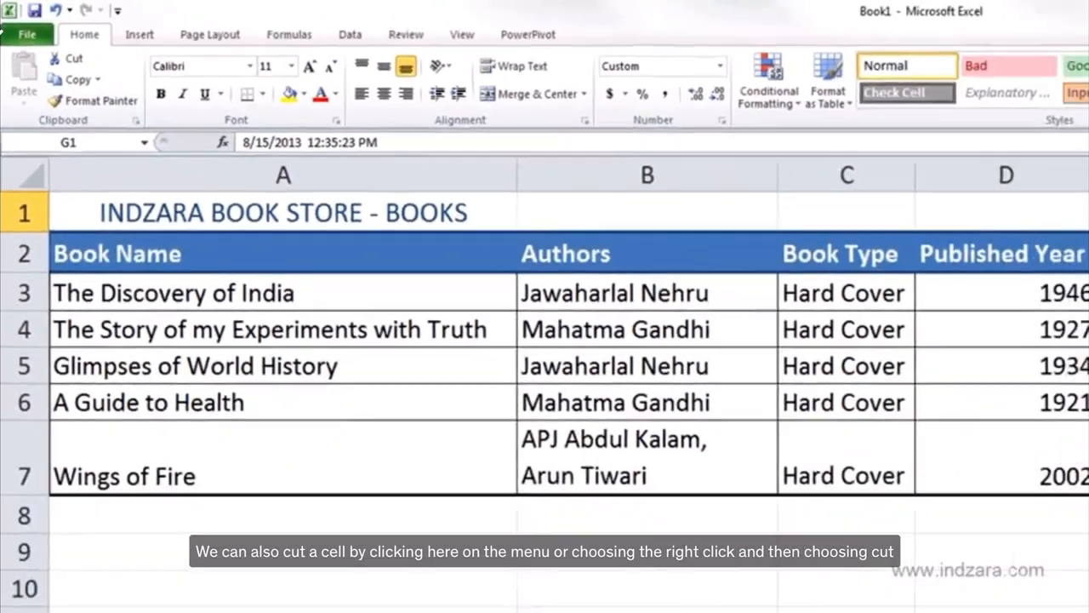
pyautogui.rightClick(934, 146)
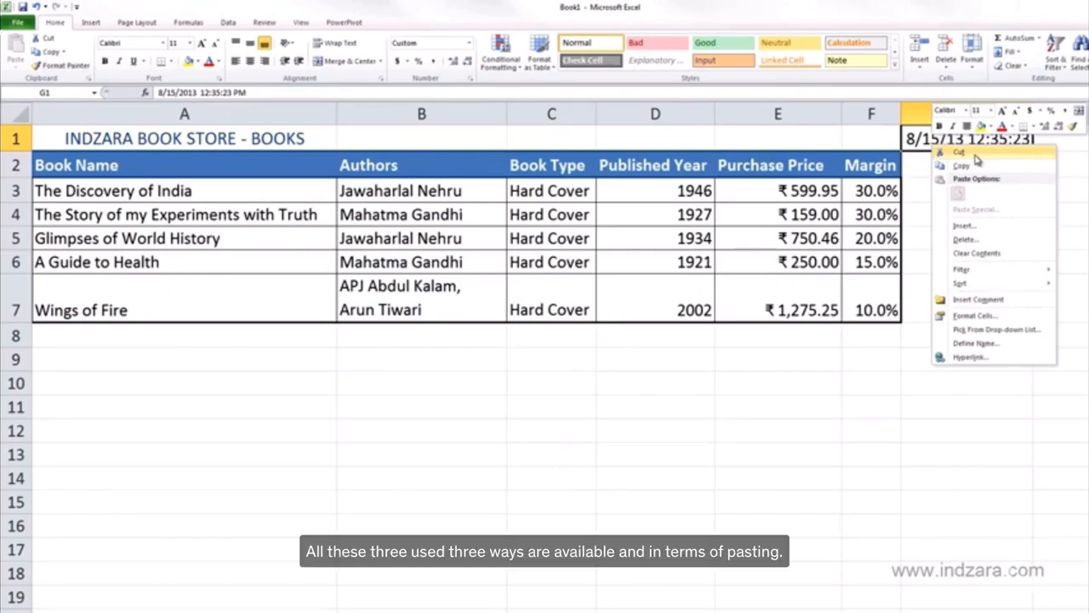
pyautogui.click(937, 153)
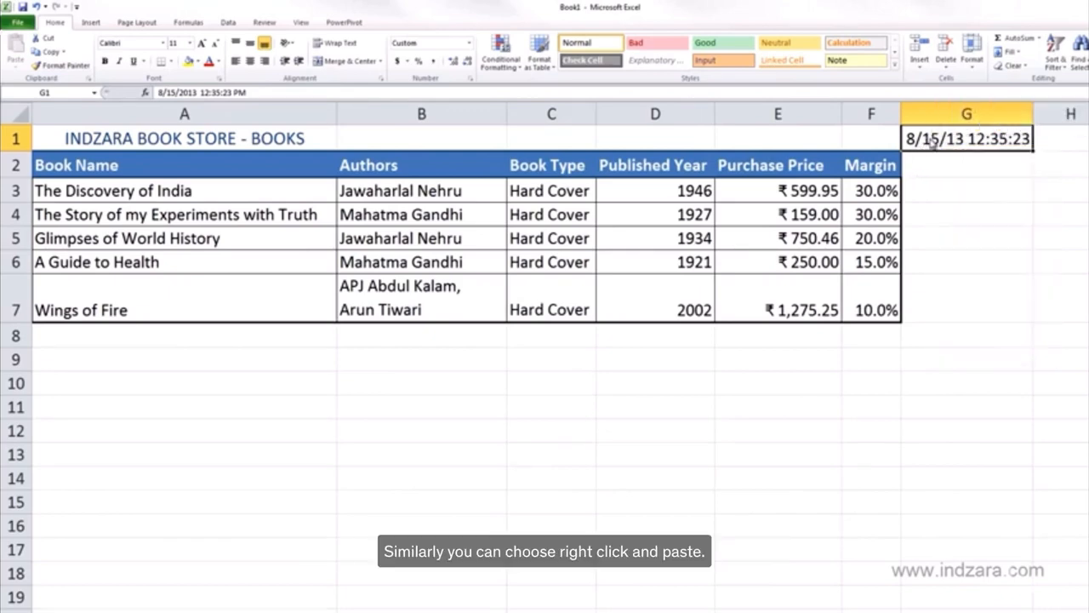
pyautogui.rightClick(929, 139)
pyautogui.click(957, 188)
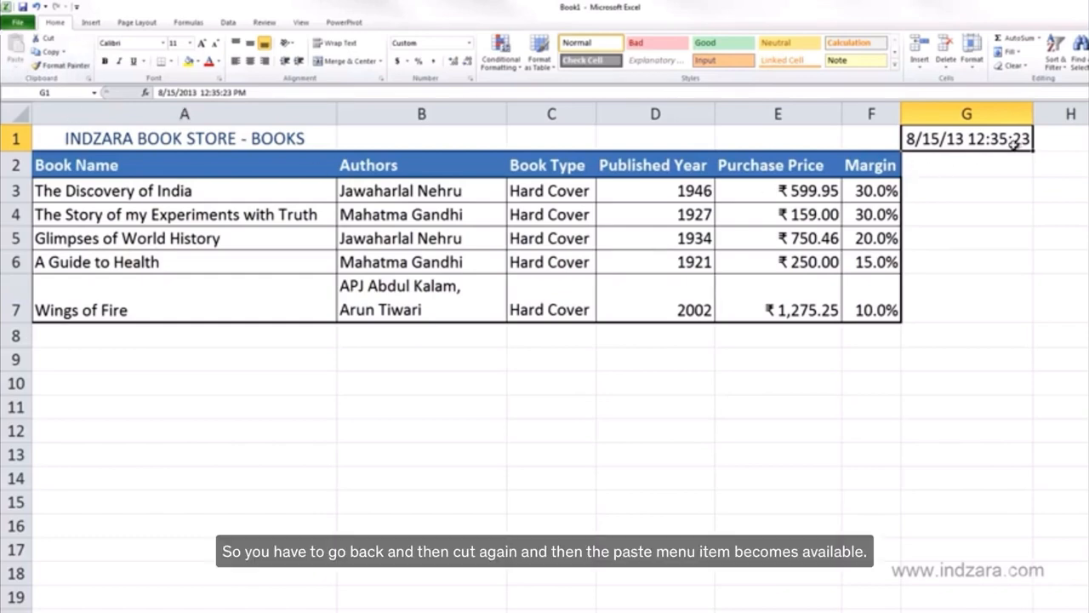
# Move the date and time from cell G1 to cell G5.
pyautogui.hotkey('ctrl', 'x')
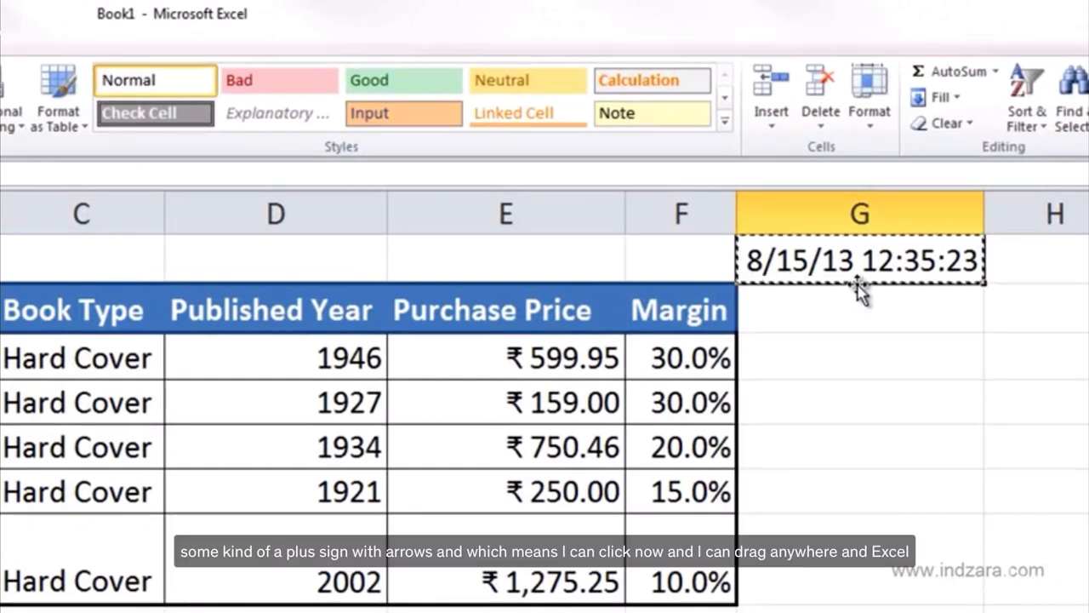
pyautogui.moveTo(858, 285); pyautogui.dragTo(884, 435)
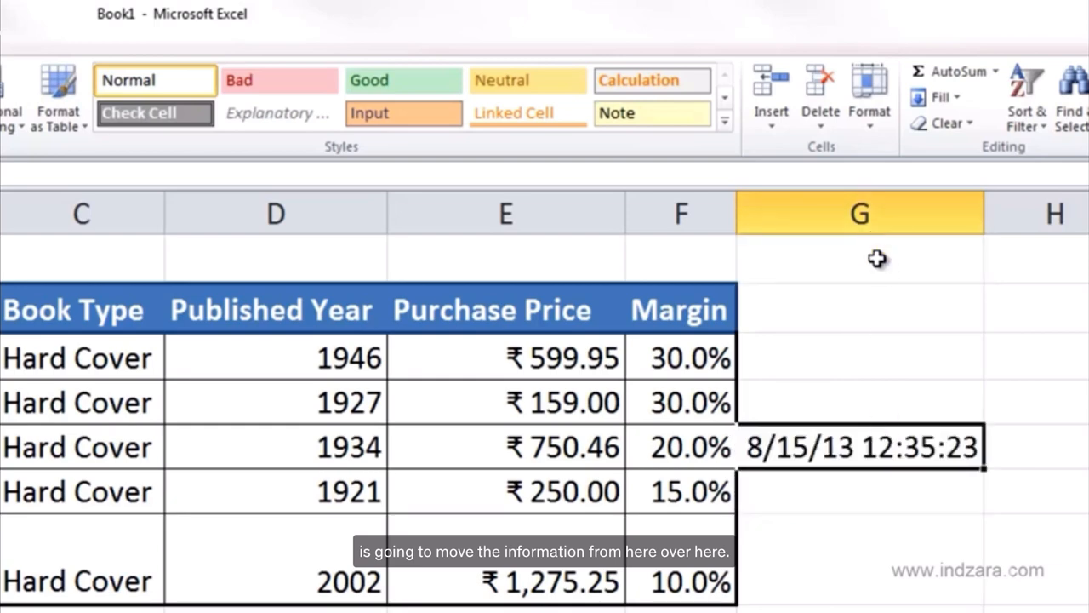
pyautogui.click(879, 494)
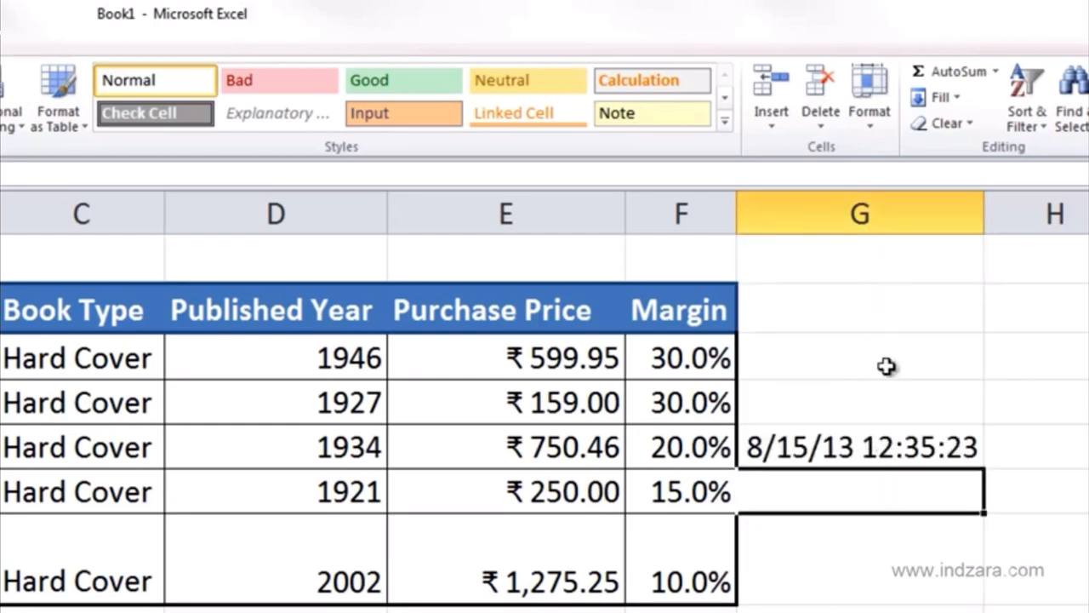
pyautogui.click(879, 434)
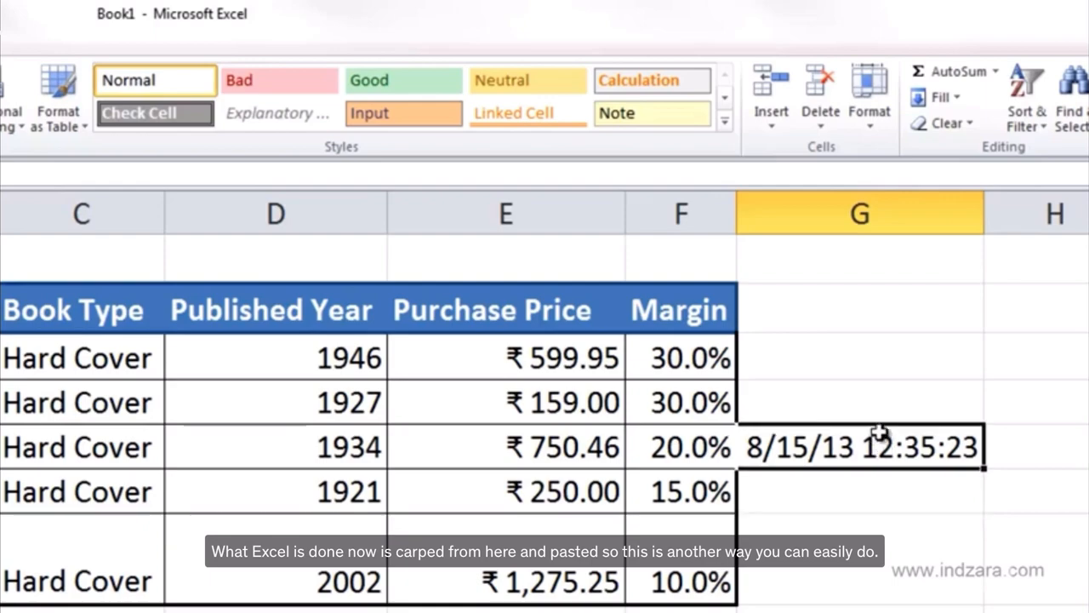
# Move the date and time from cell G5 back to cell G1.
pyautogui.click(877, 260)
pyautogui.click(854, 455)
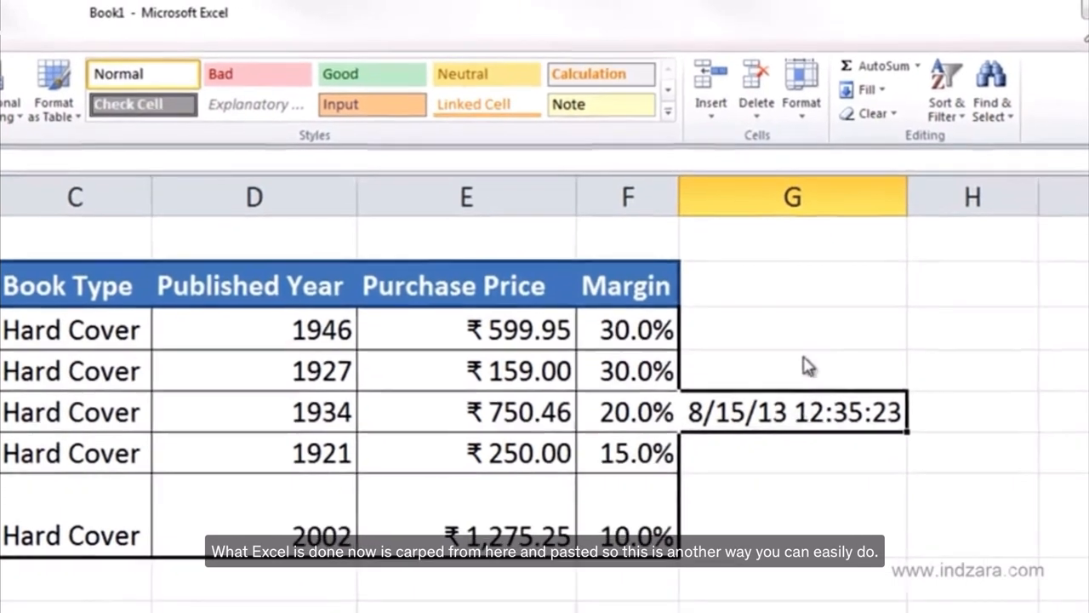
pyautogui.moveTo(856, 468); pyautogui.dragTo(862, 257)
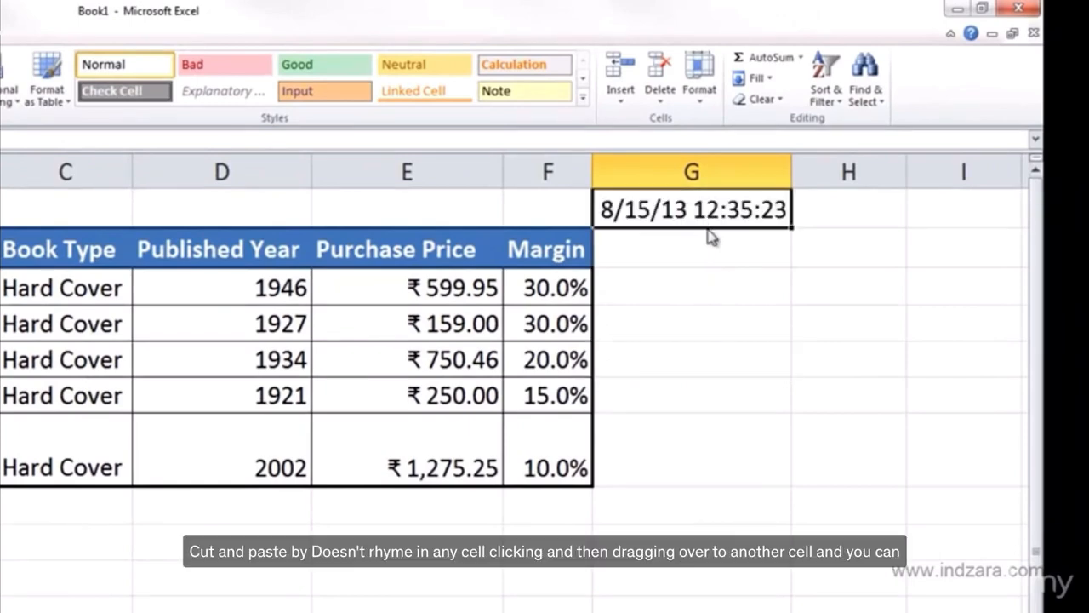
pyautogui.moveTo(709, 228)
pyautogui.mouseDown()
pyautogui.moveTo(724, 555)
pyautogui.moveTo(706, 556)
pyautogui.moveTo(713, 214)
pyautogui.mouseUp()
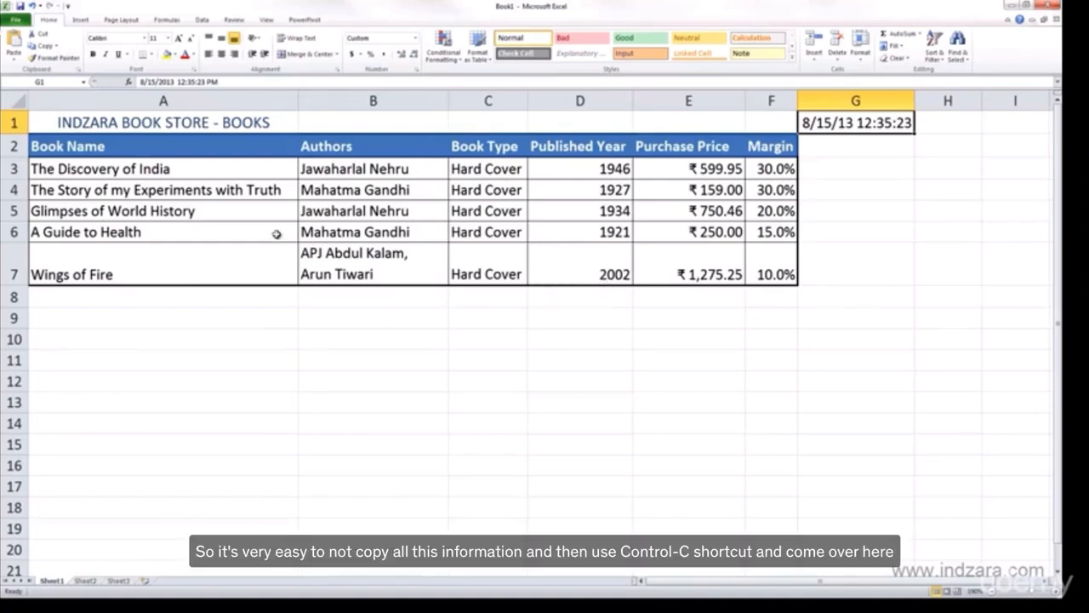
# Copy the five books' names, authors, types and published years in A3:D7 and paste them starting at cell A8.
pyautogui.moveTo(171, 166); pyautogui.dragTo(330, 255)
pyautogui.moveTo(559, 259); pyautogui.dragTo(587, 262)
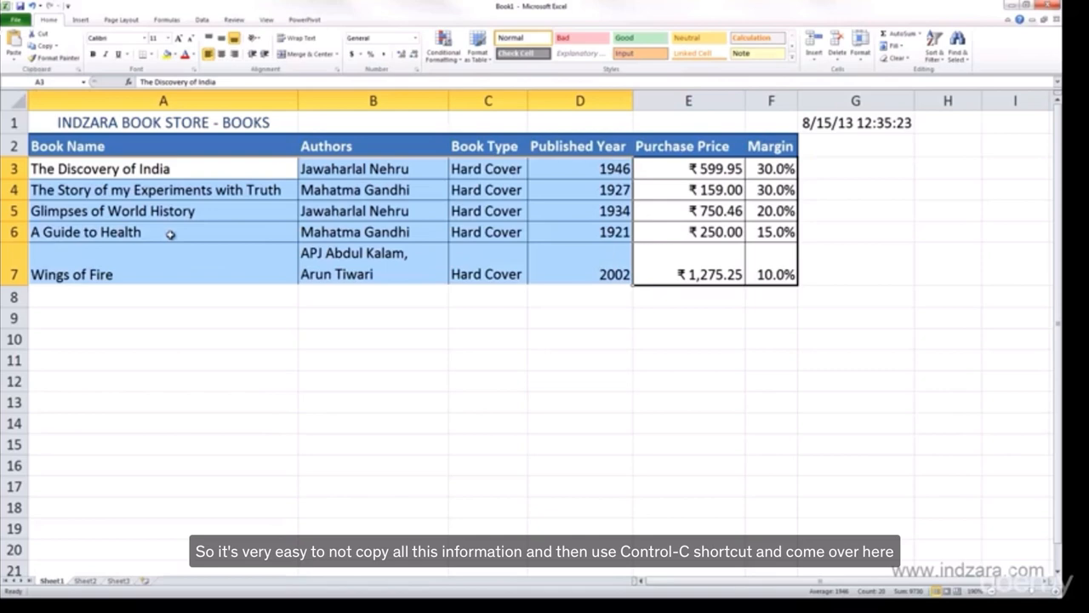
pyautogui.hotkey('ctrl', 'c')
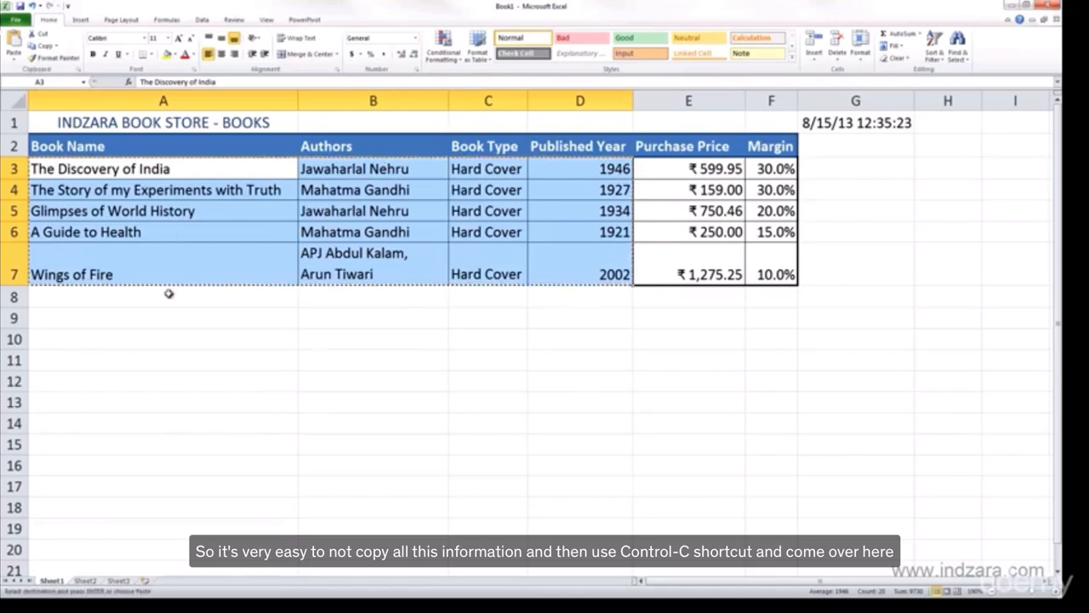
pyautogui.click(169, 296)
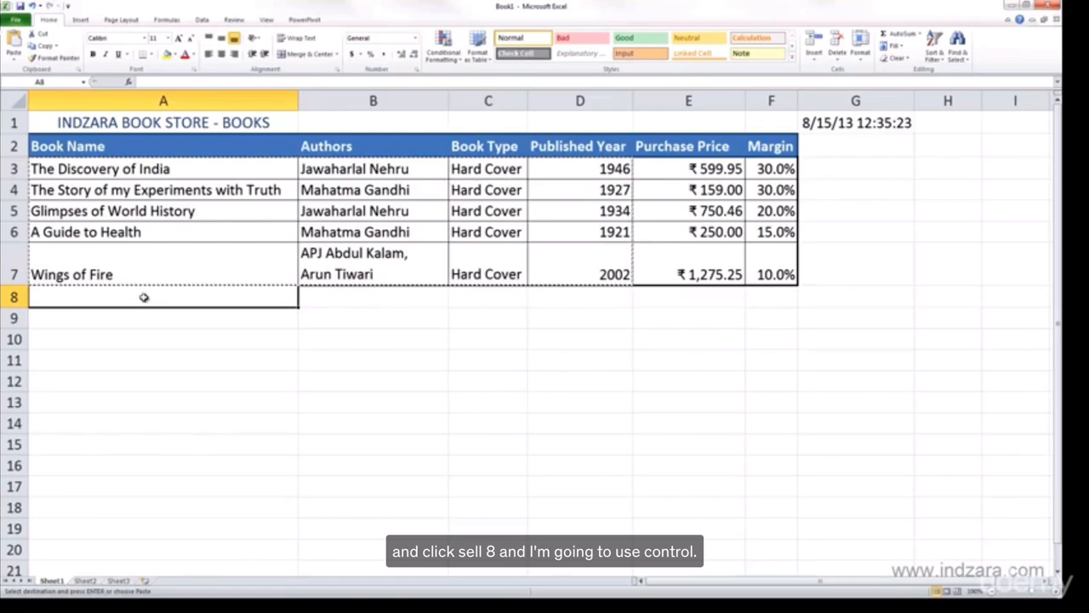
pyautogui.hotkey('ctrl', 'v')
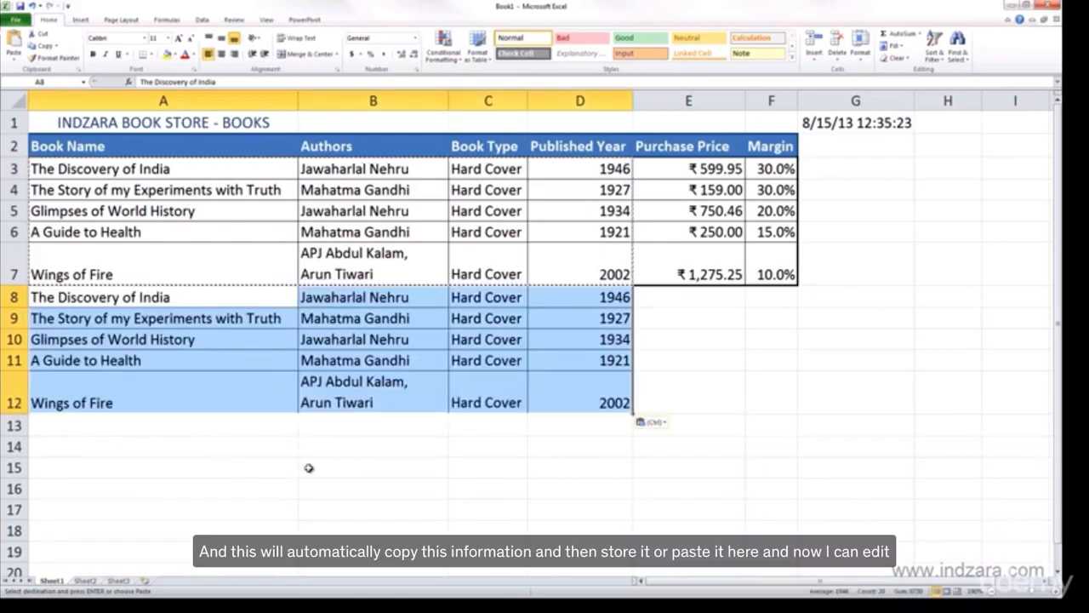
pyautogui.click(308, 467)
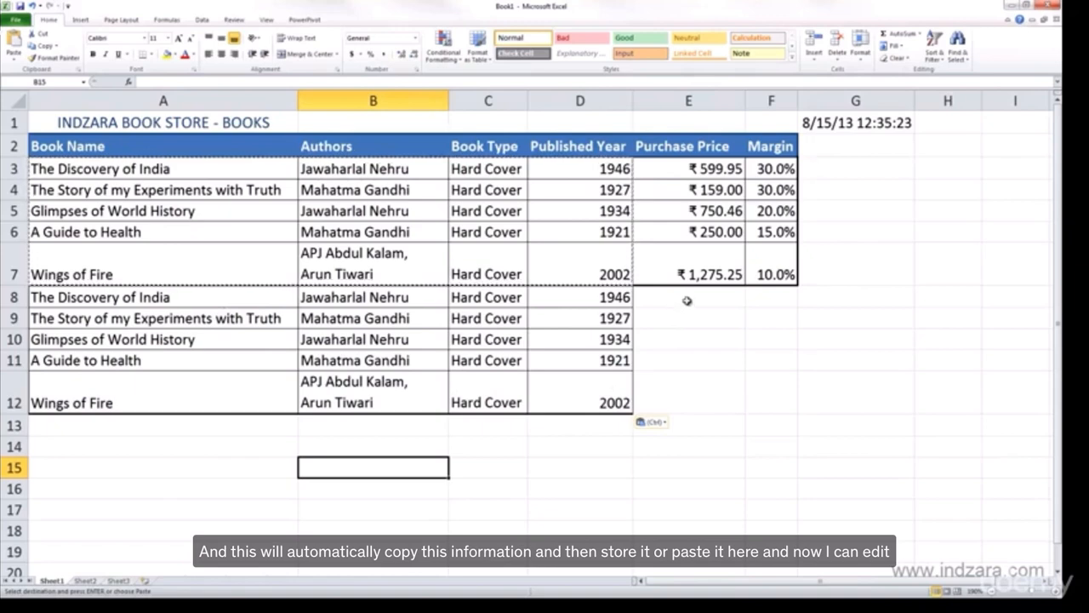
# Fill the Book Type cells C8:C12 with "Soft Cover" in a single entry.
pyautogui.click(511, 297)
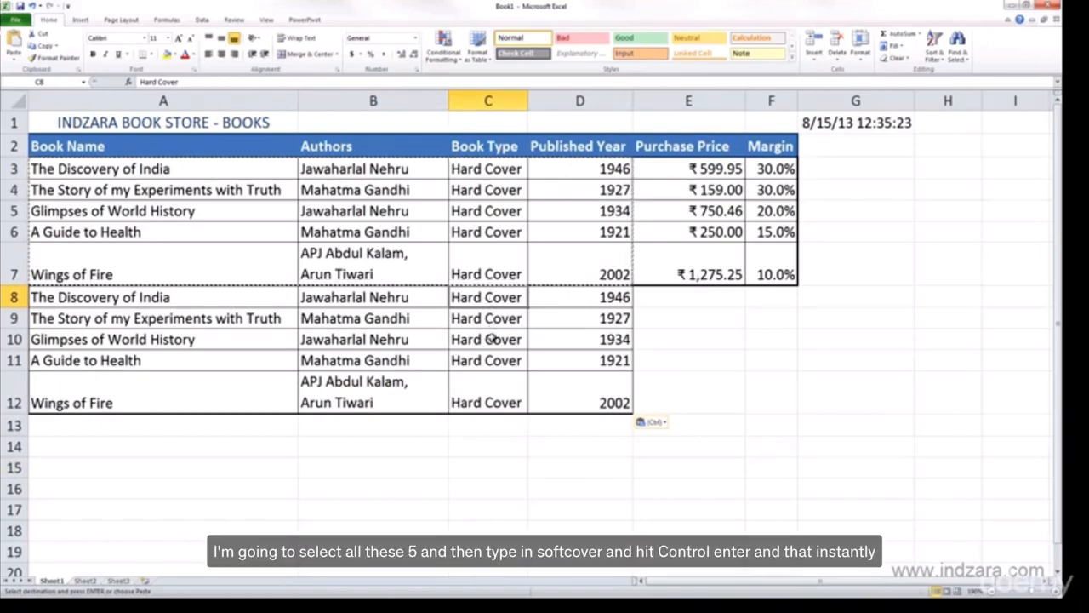
pyautogui.moveTo(487, 299); pyautogui.dragTo(494, 400)
pyautogui.write('S')
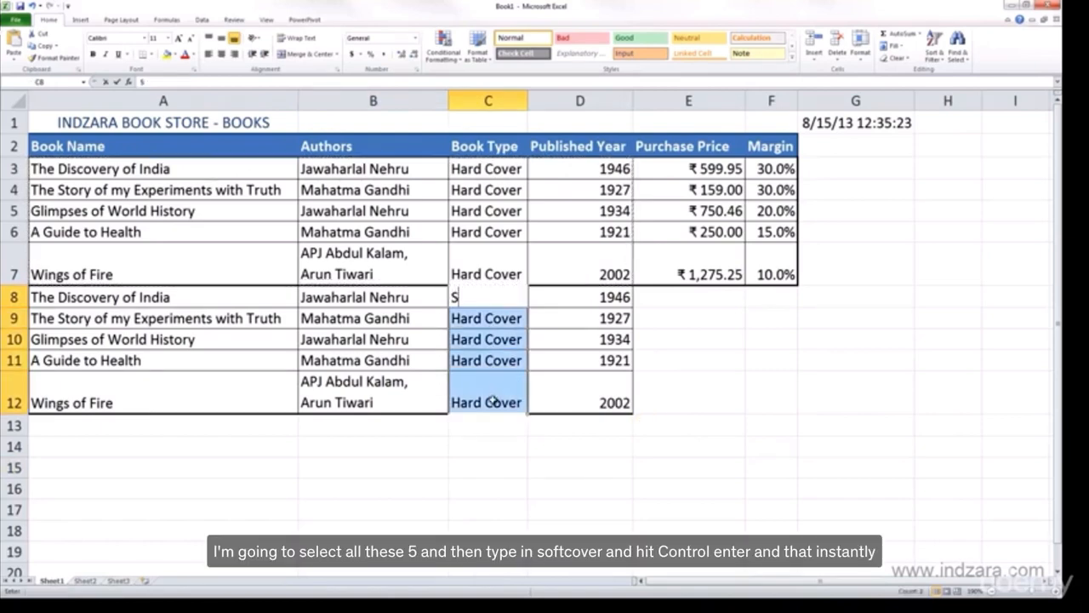
pyautogui.write('oft Cover')
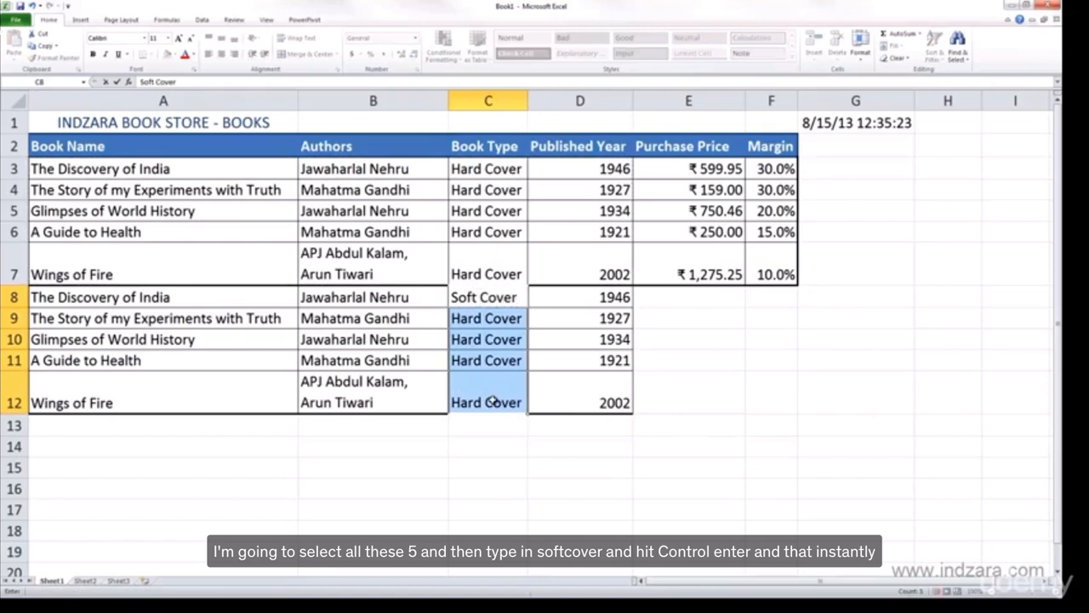
pyautogui.hotkey('ctrl', 'Return')
pyautogui.click(693, 393)
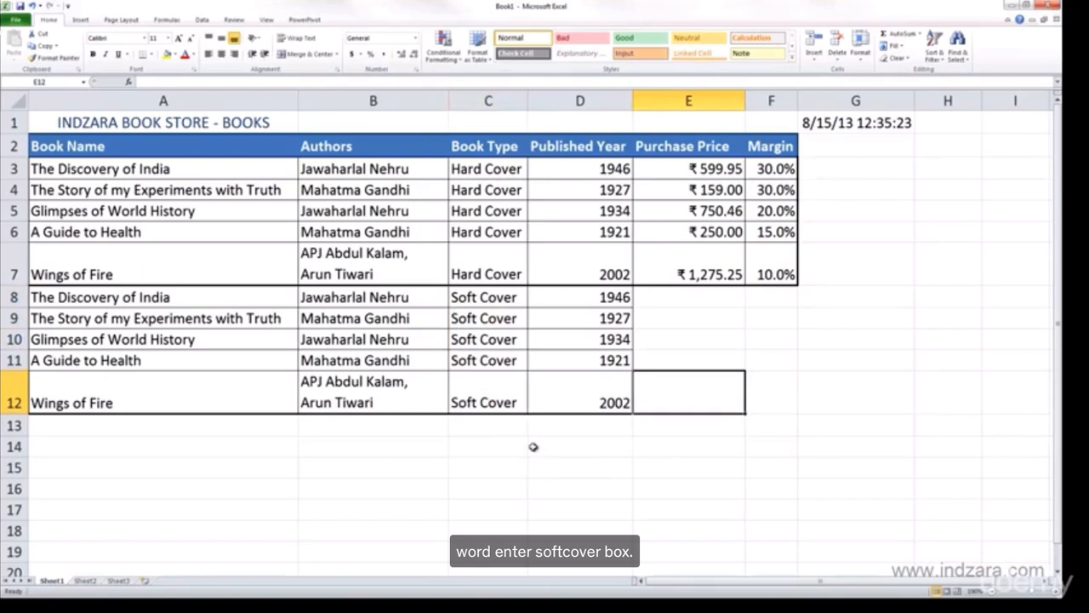
# Copy the book names and authors in A8:B12 and paste them starting at cell A13.
pyautogui.click(357, 361)
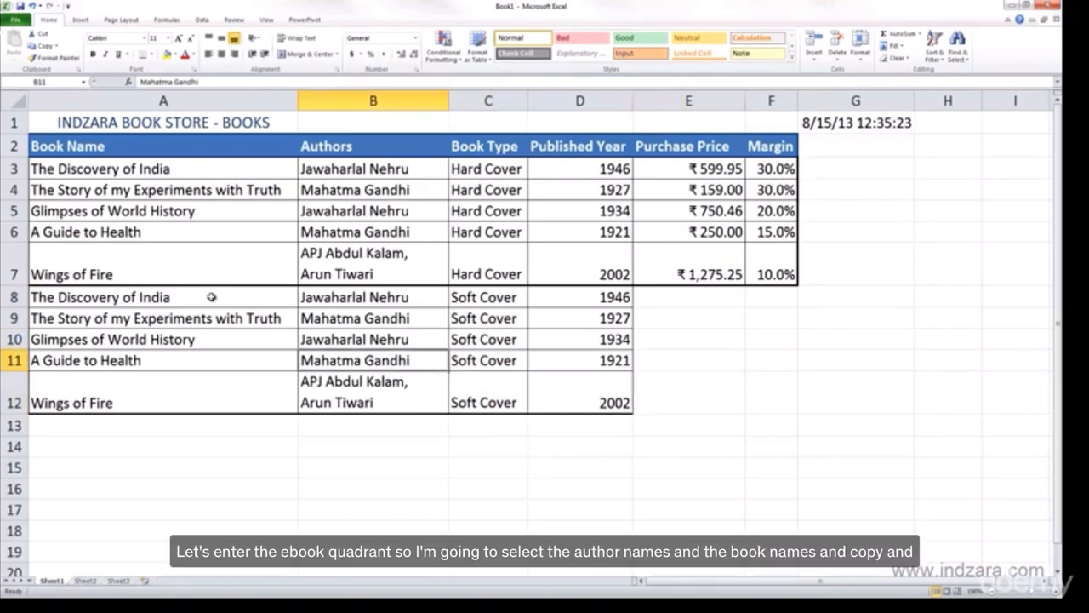
pyautogui.moveTo(211, 297); pyautogui.dragTo(317, 391)
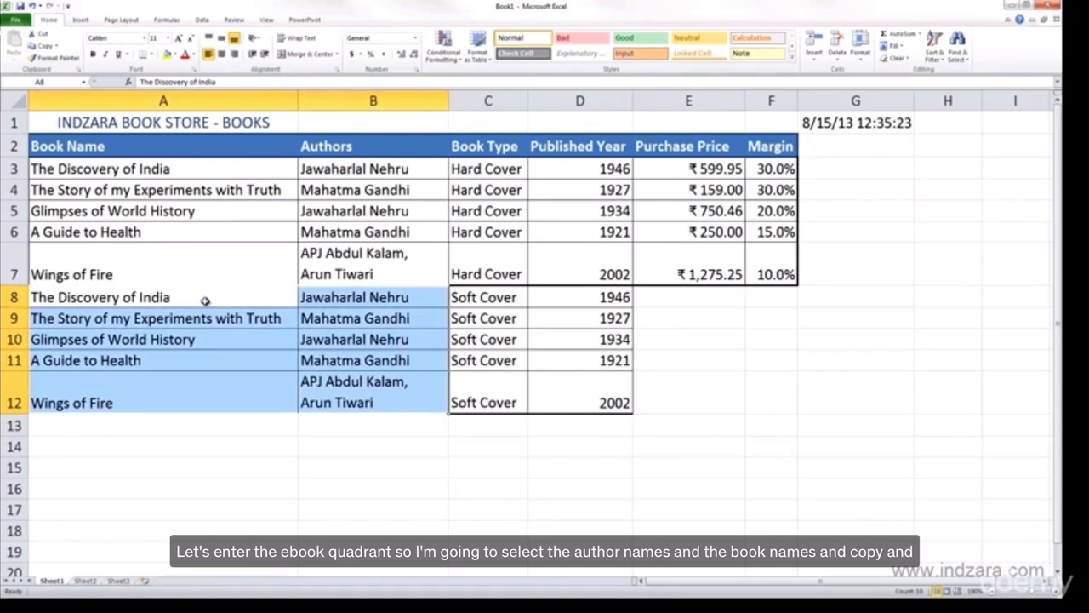
pyautogui.hotkey('ctrl', 'c')
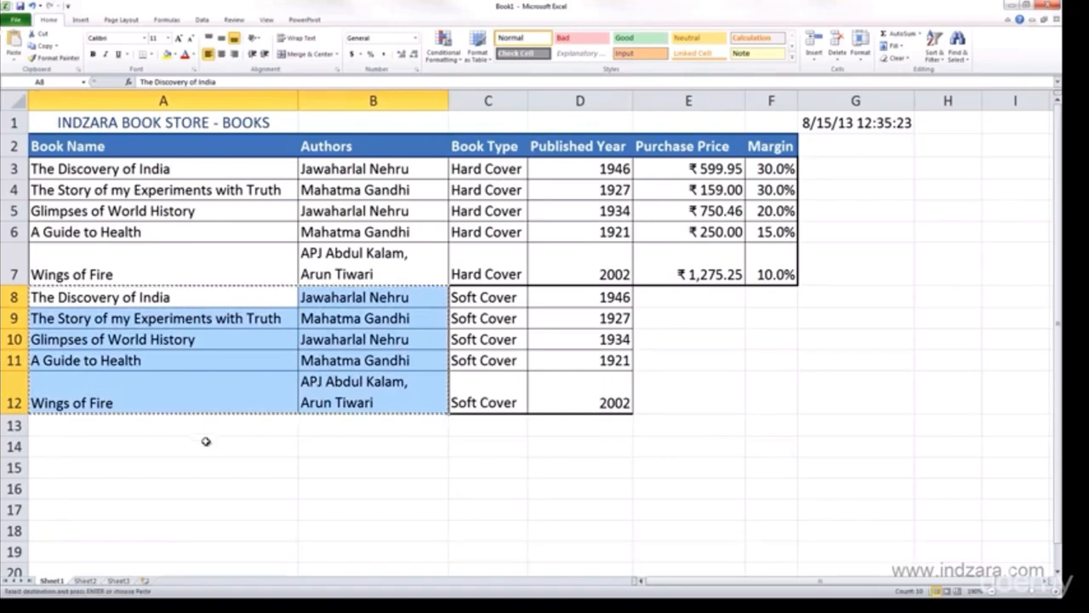
pyautogui.click(207, 426)
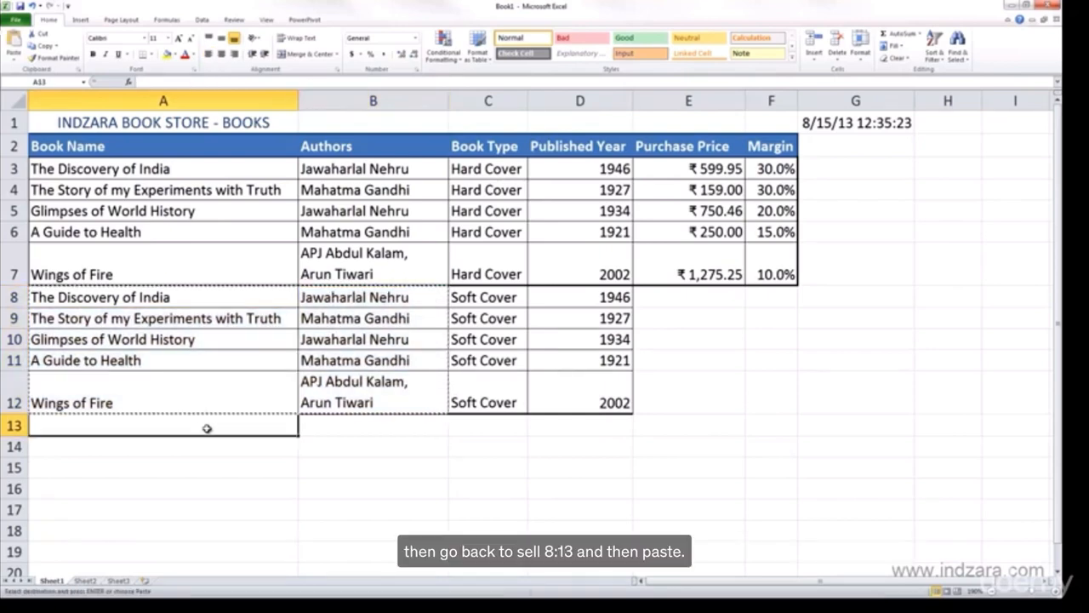
pyautogui.hotkey('ctrl', 'v')
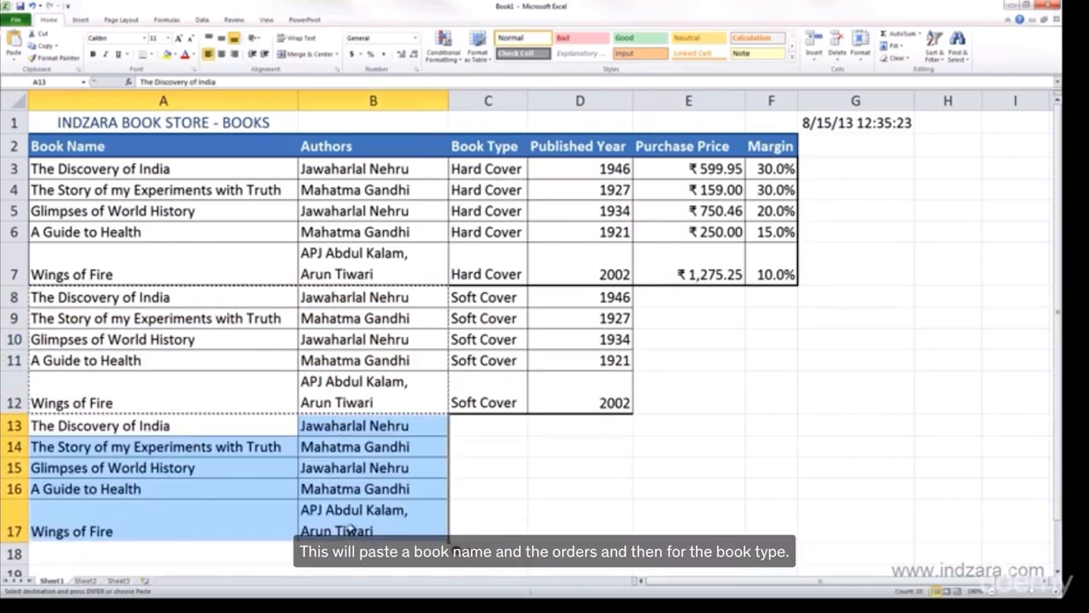
pyautogui.click(496, 425)
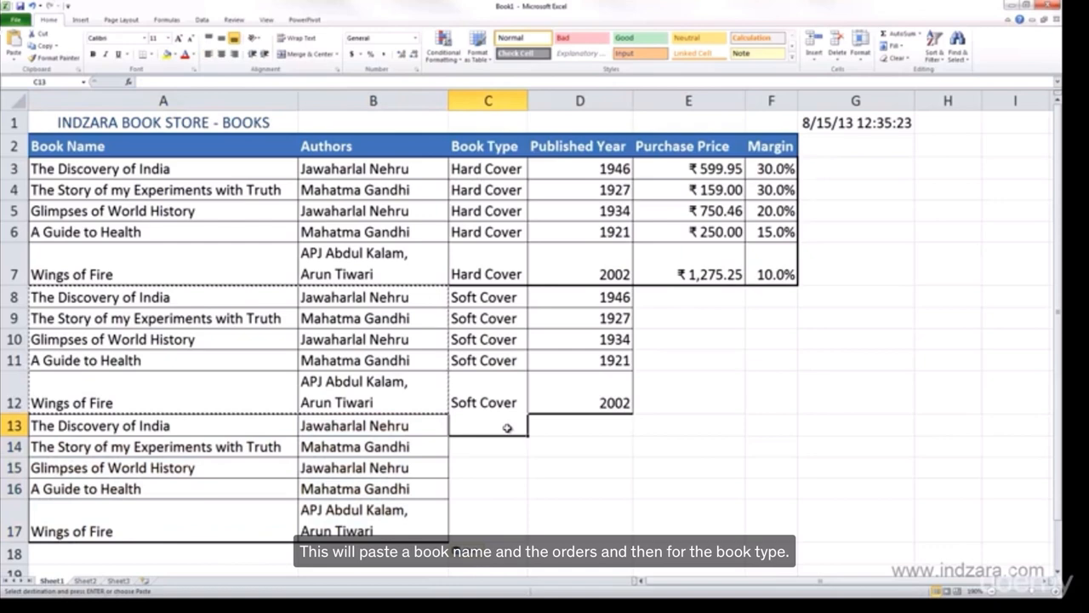
# Enter "e-book" as the book type in cell C13 and fill it down through C17.
pyautogui.write('e-b')
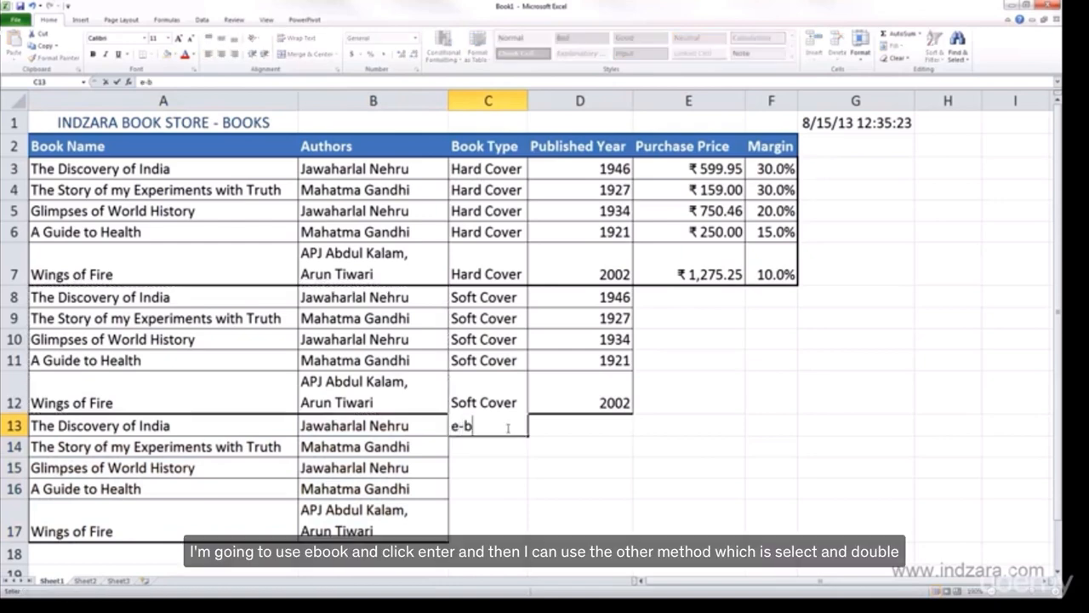
pyautogui.write('ook')
pyautogui.press('Return')
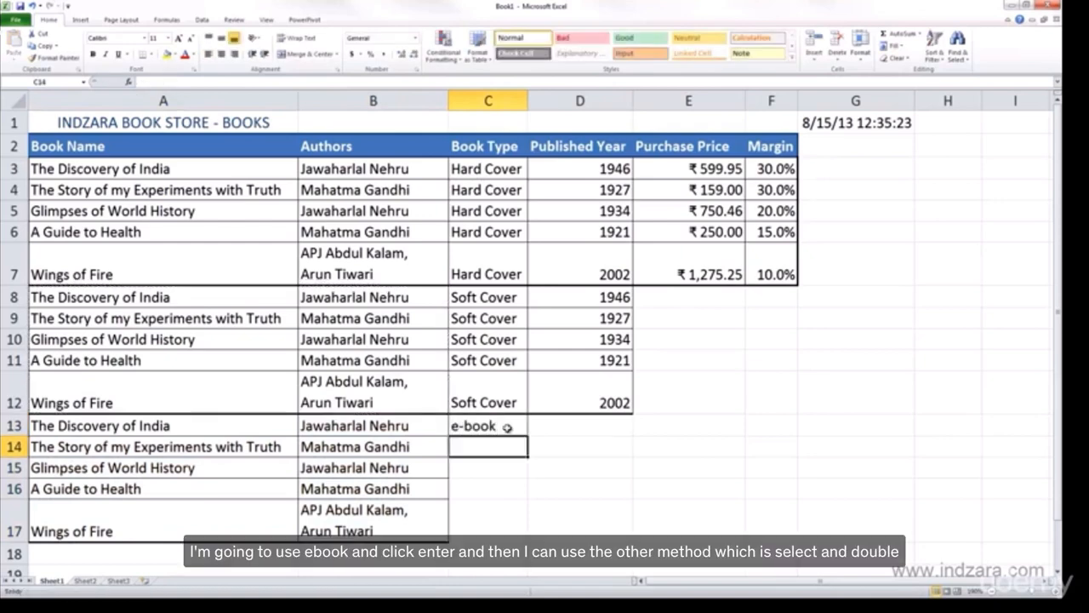
pyautogui.click(507, 429)
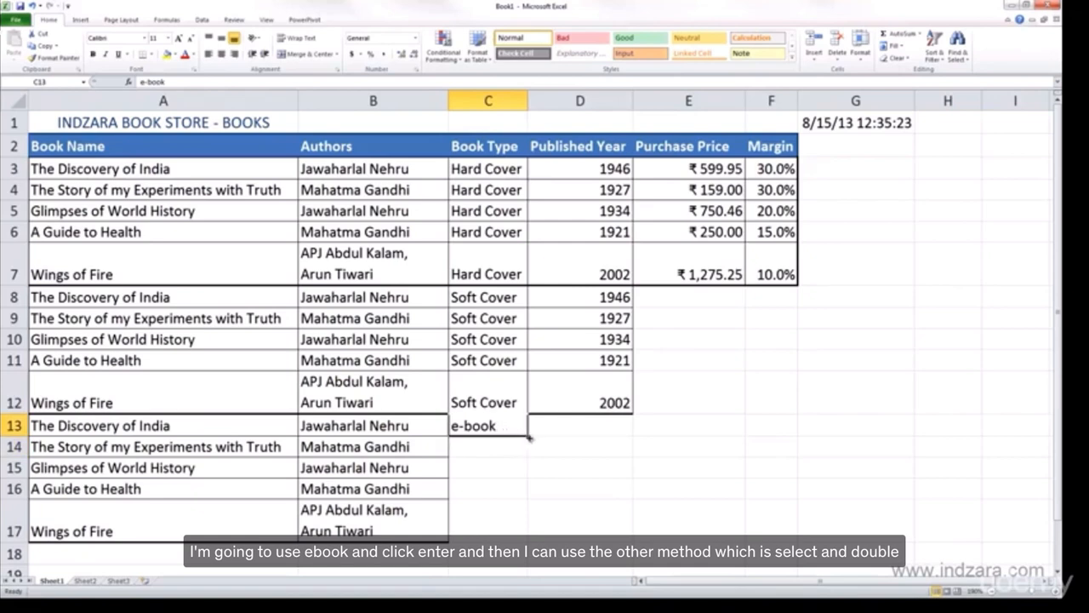
pyautogui.doubleClick(529, 438)
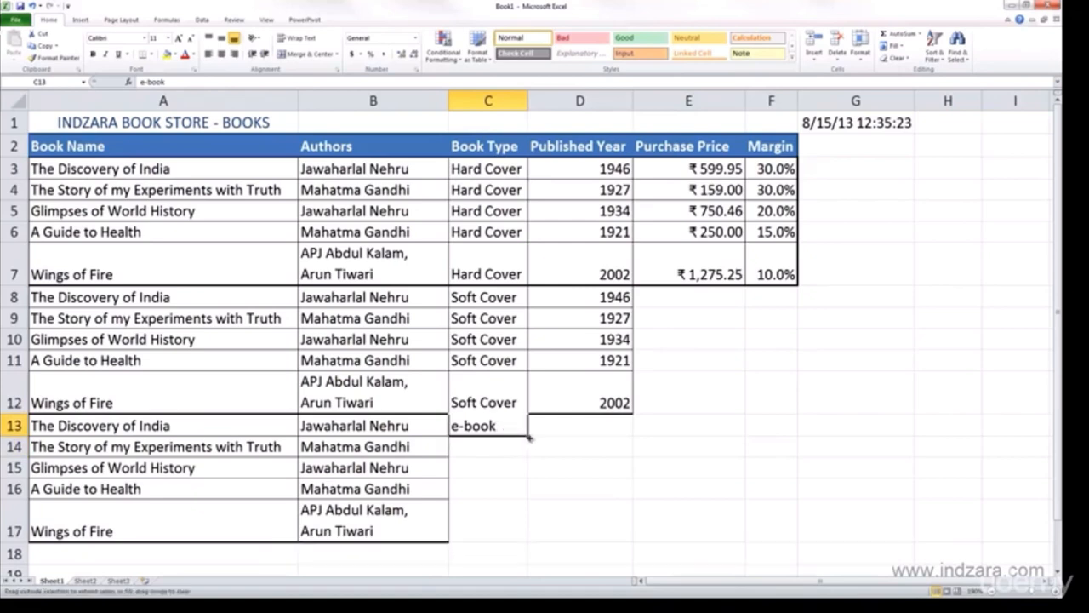
pyautogui.doubleClick(529, 437)
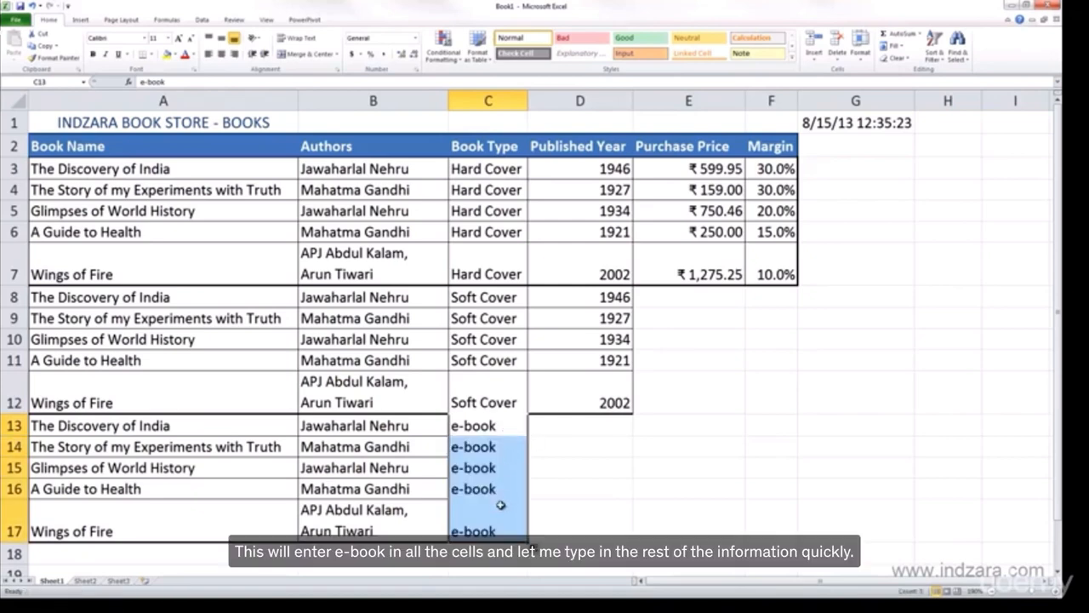
pyautogui.click(622, 519)
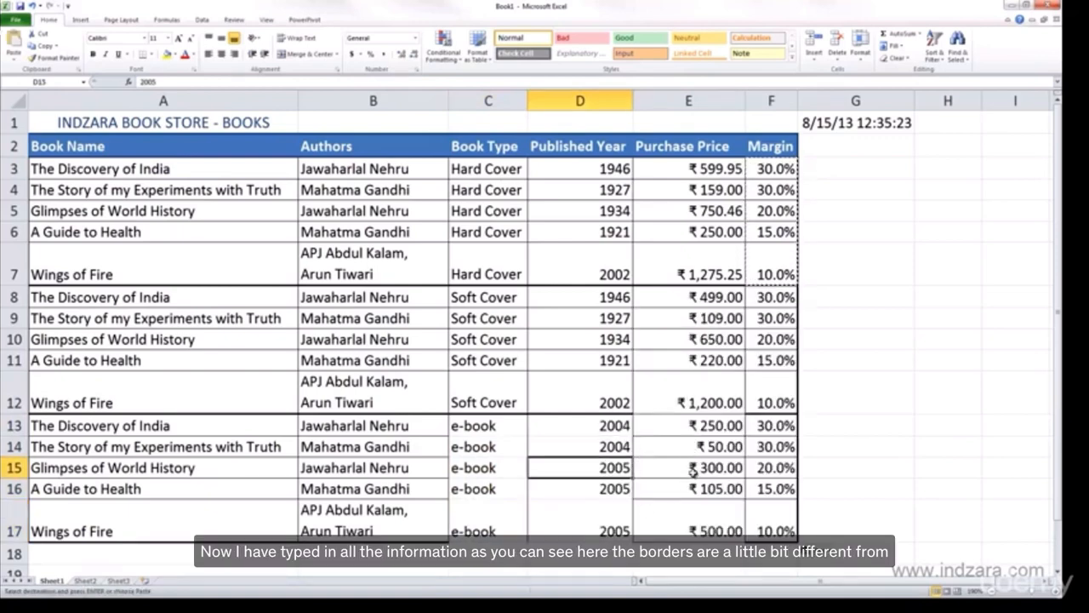
# Open the border formatting settings for all book rows in cells A3:F17.
pyautogui.click(575, 483)
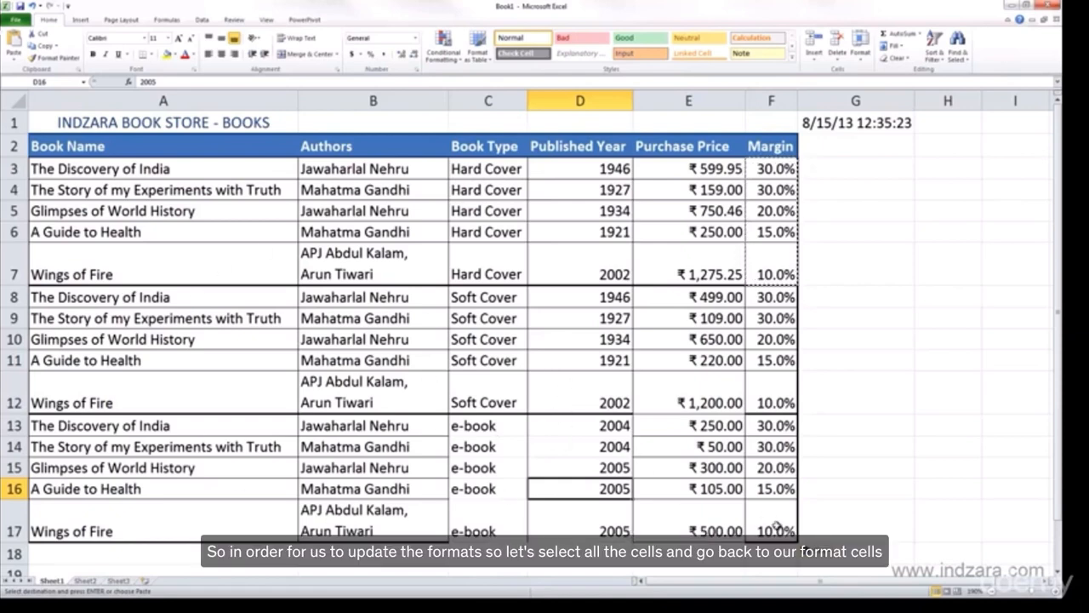
pyautogui.moveTo(771, 527); pyautogui.dragTo(169, 171)
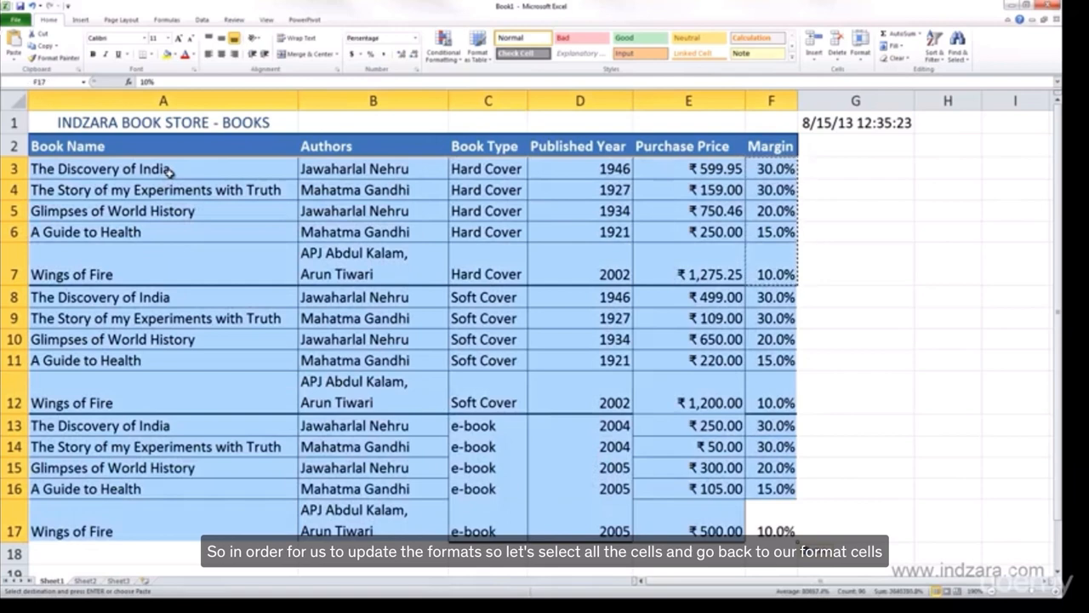
pyautogui.press('Return')
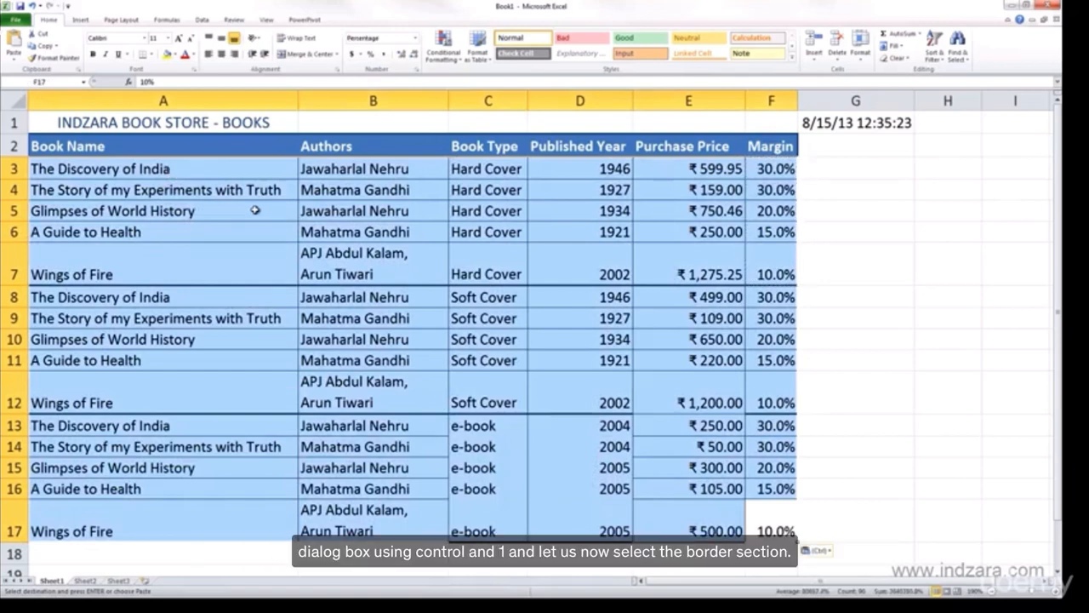
pyautogui.hotkey('ctrl', '1')
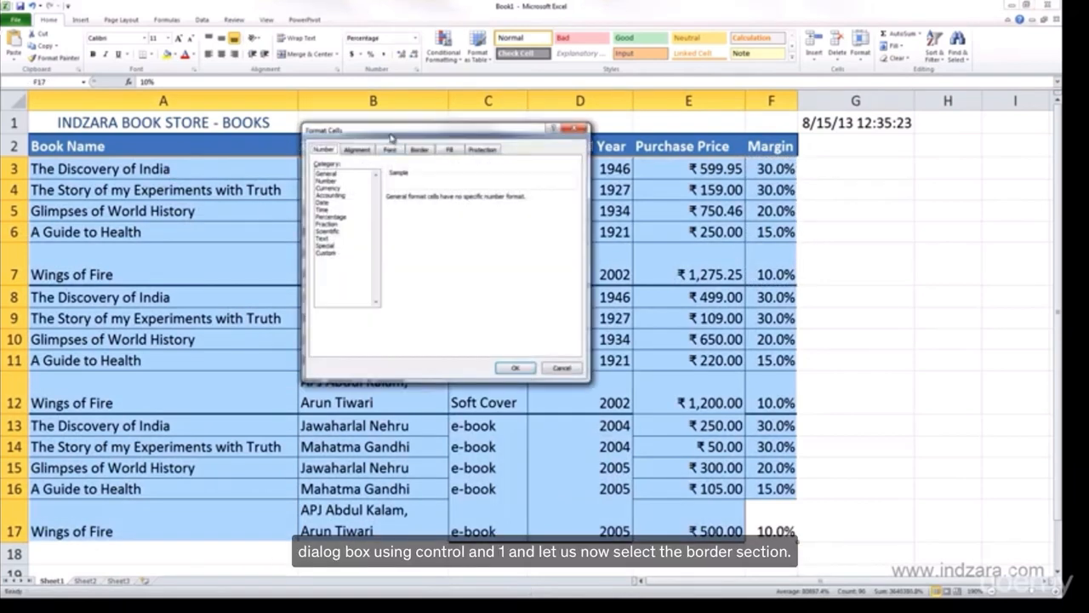
pyautogui.moveTo(391, 136); pyautogui.dragTo(597, 214)
pyautogui.click(645, 226)
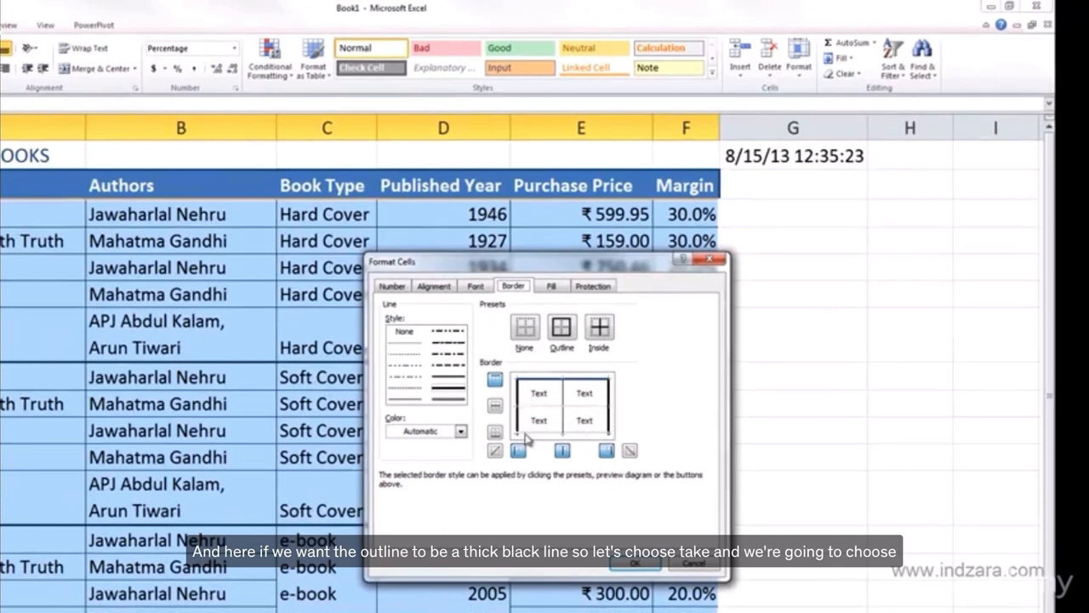
# Apply a thick outline in the Automatic color to the left, right and bottom edges of the selected book rows.
pyautogui.click(460, 433)
pyautogui.click(395, 448)
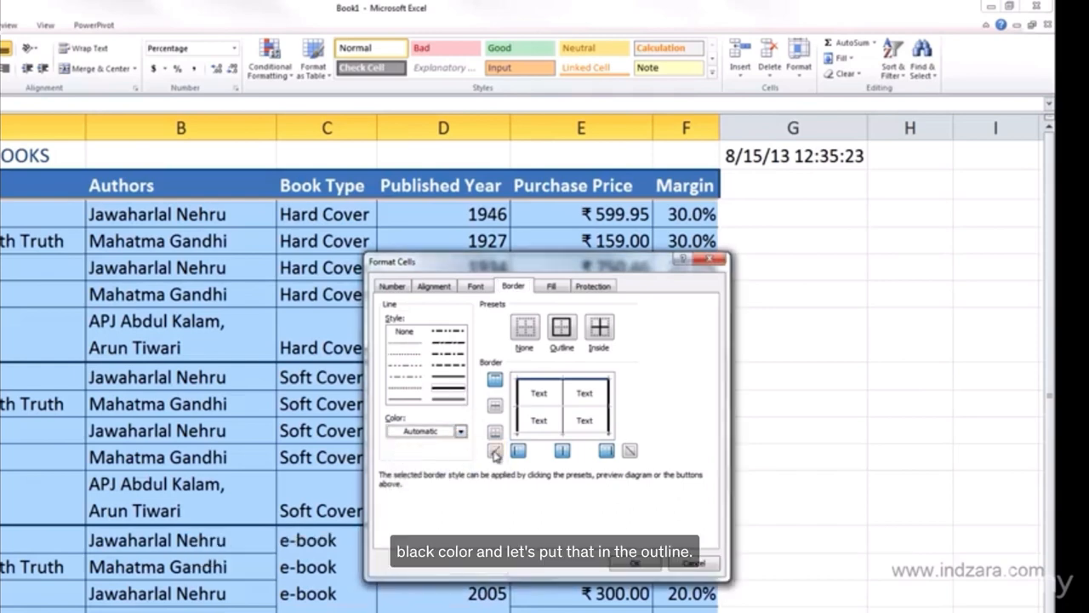
pyautogui.click(518, 456)
pyautogui.click(517, 456)
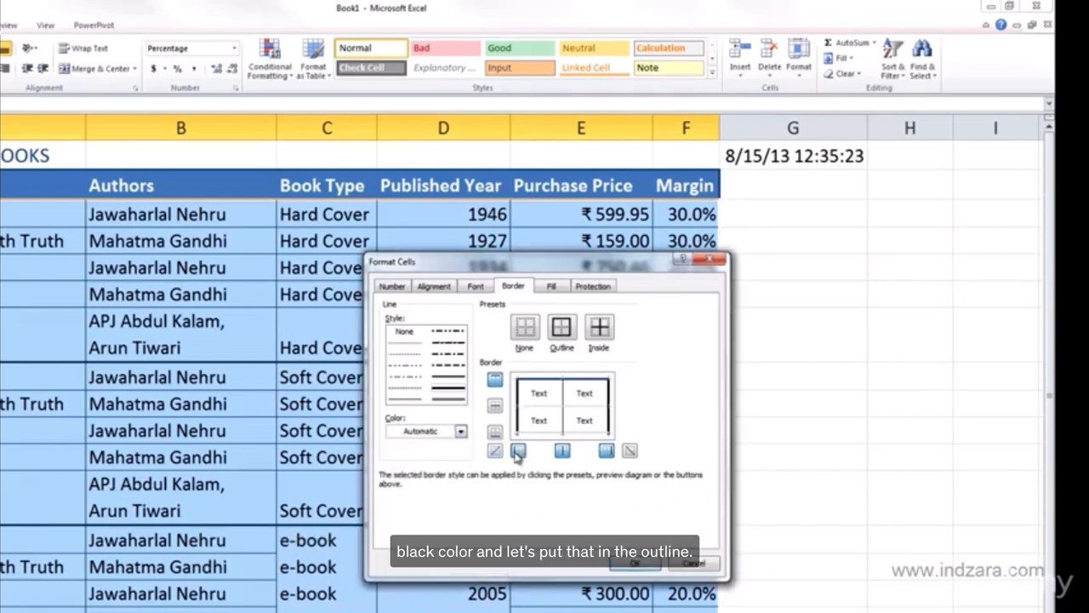
pyautogui.click(608, 455)
pyautogui.click(608, 457)
pyautogui.click(499, 434)
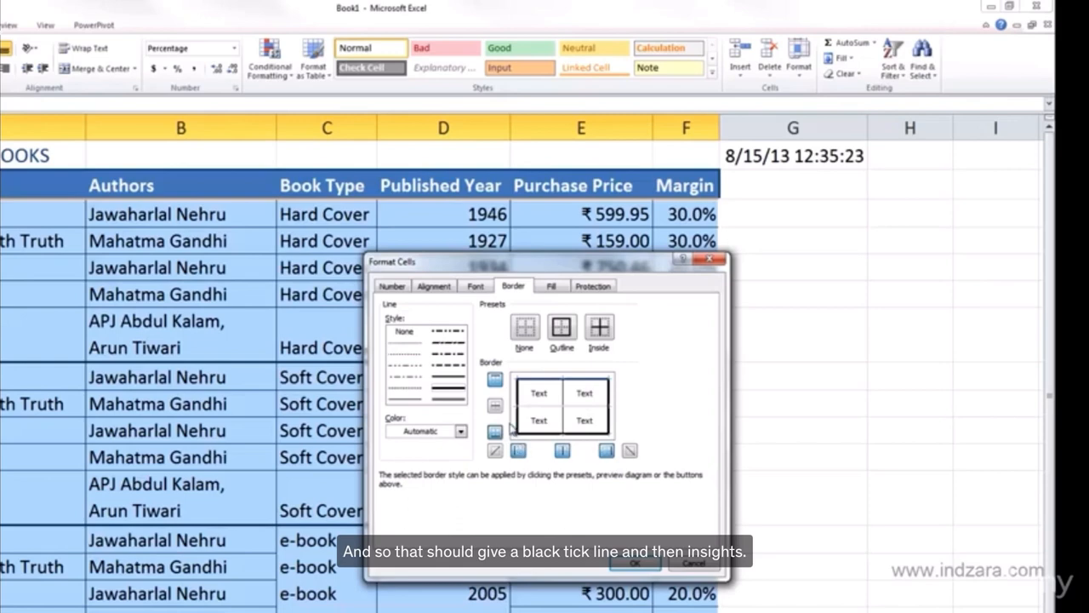
# Give the selected book rows thin solid inside vertical and horizontal borders, apply the formatting and deselect the table.
pyautogui.click(563, 451)
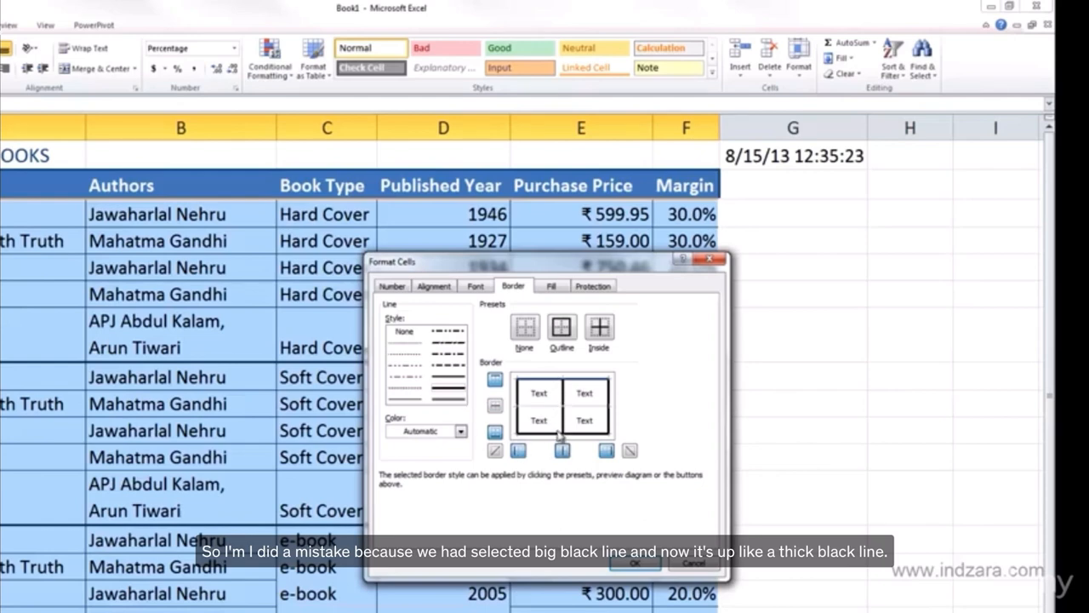
pyautogui.click(405, 398)
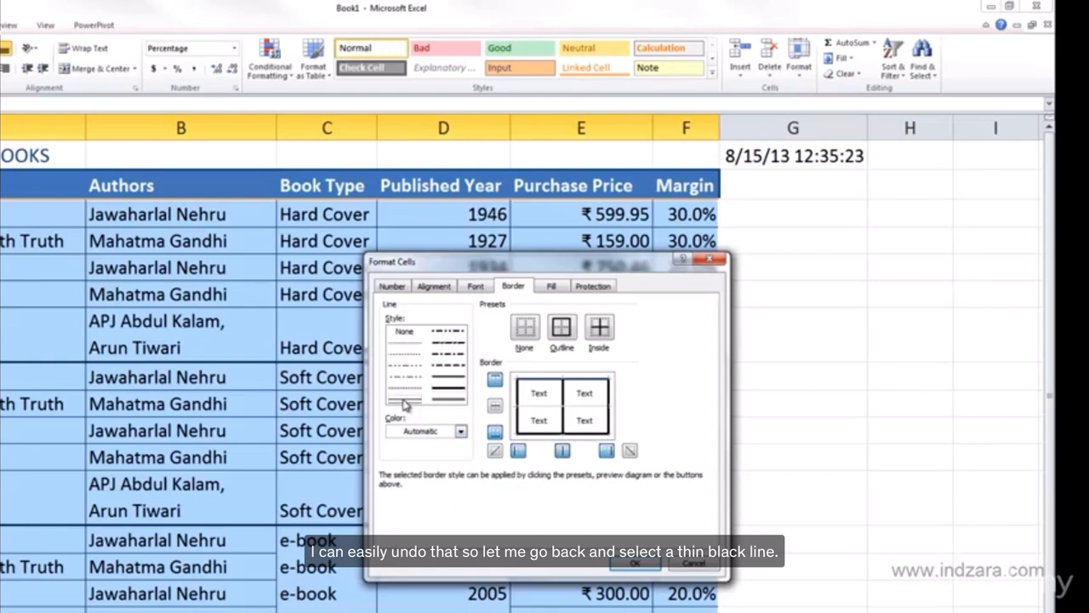
pyautogui.click(562, 451)
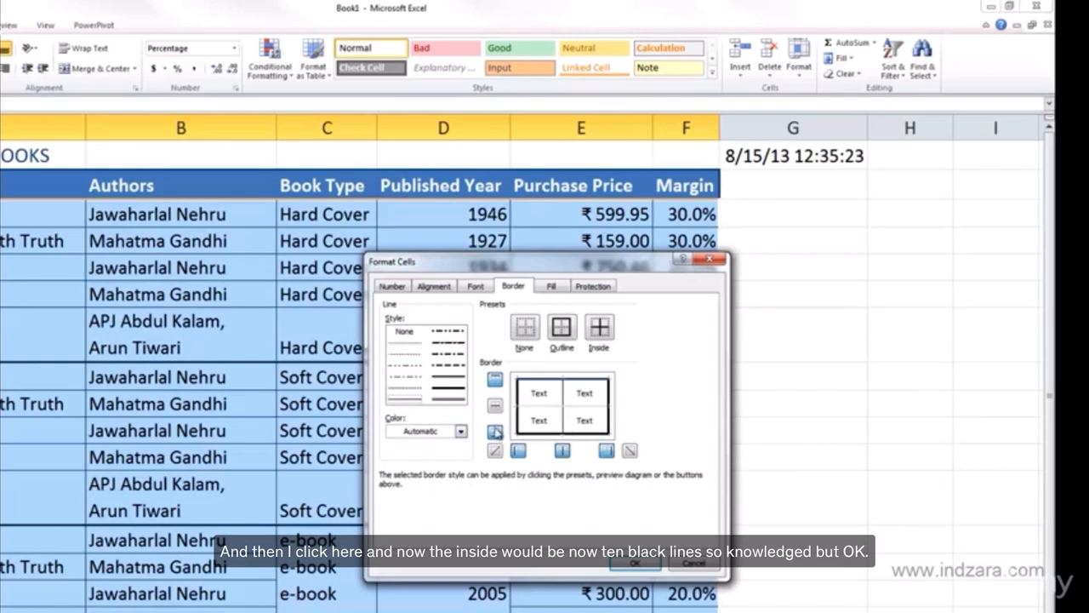
pyautogui.click(496, 408)
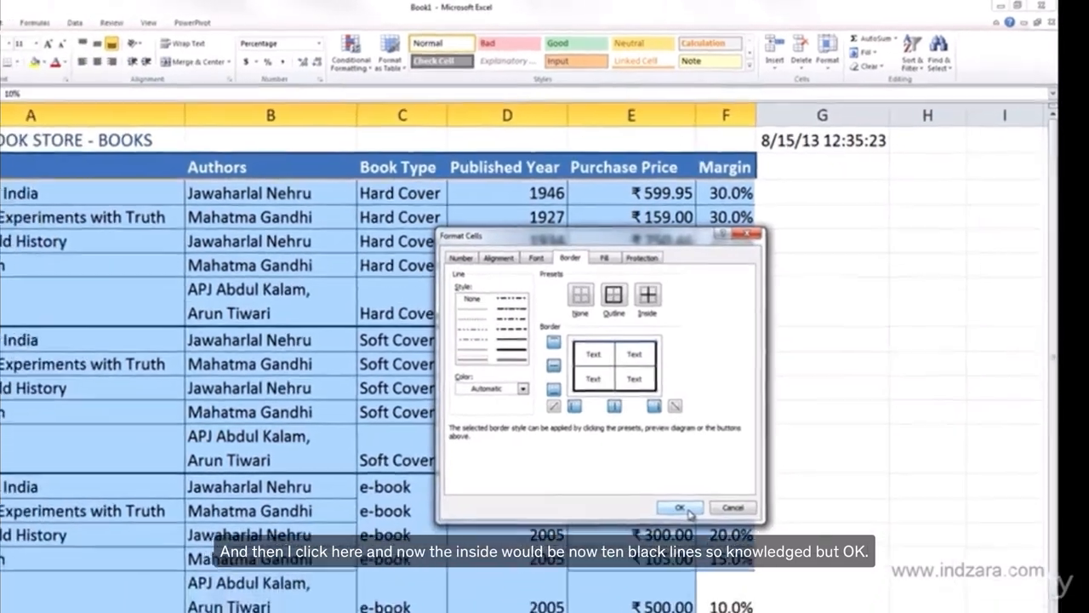
pyautogui.click(640, 566)
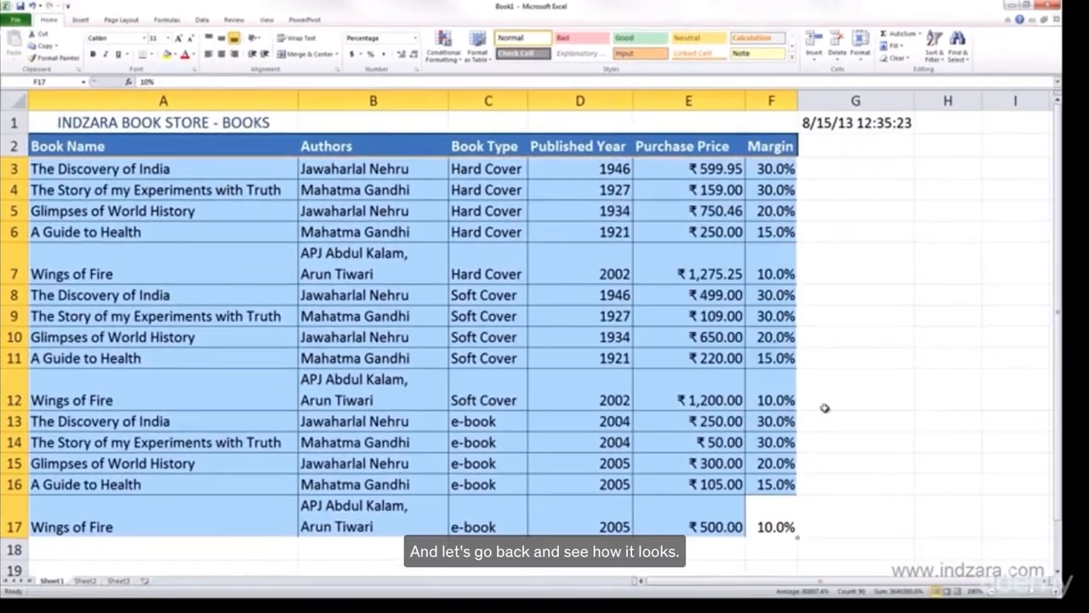
pyautogui.click(876, 415)
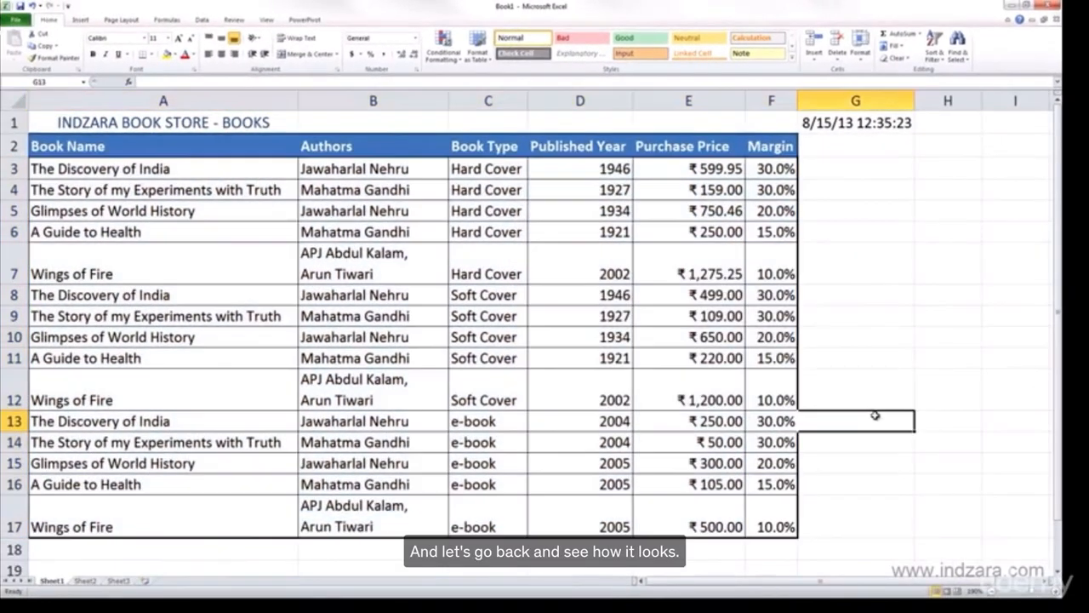
pyautogui.click(943, 335)
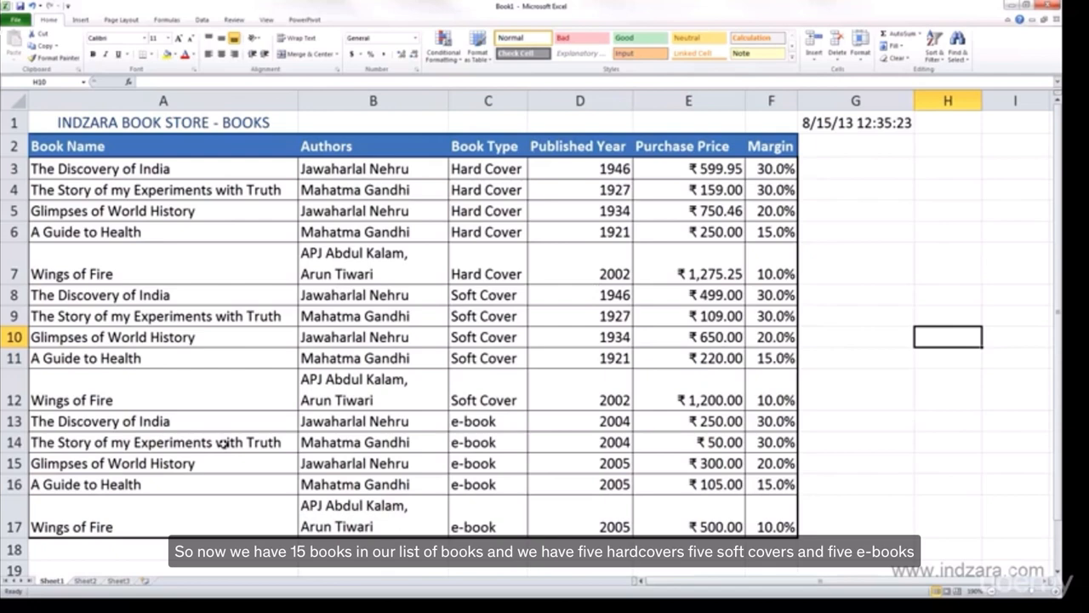